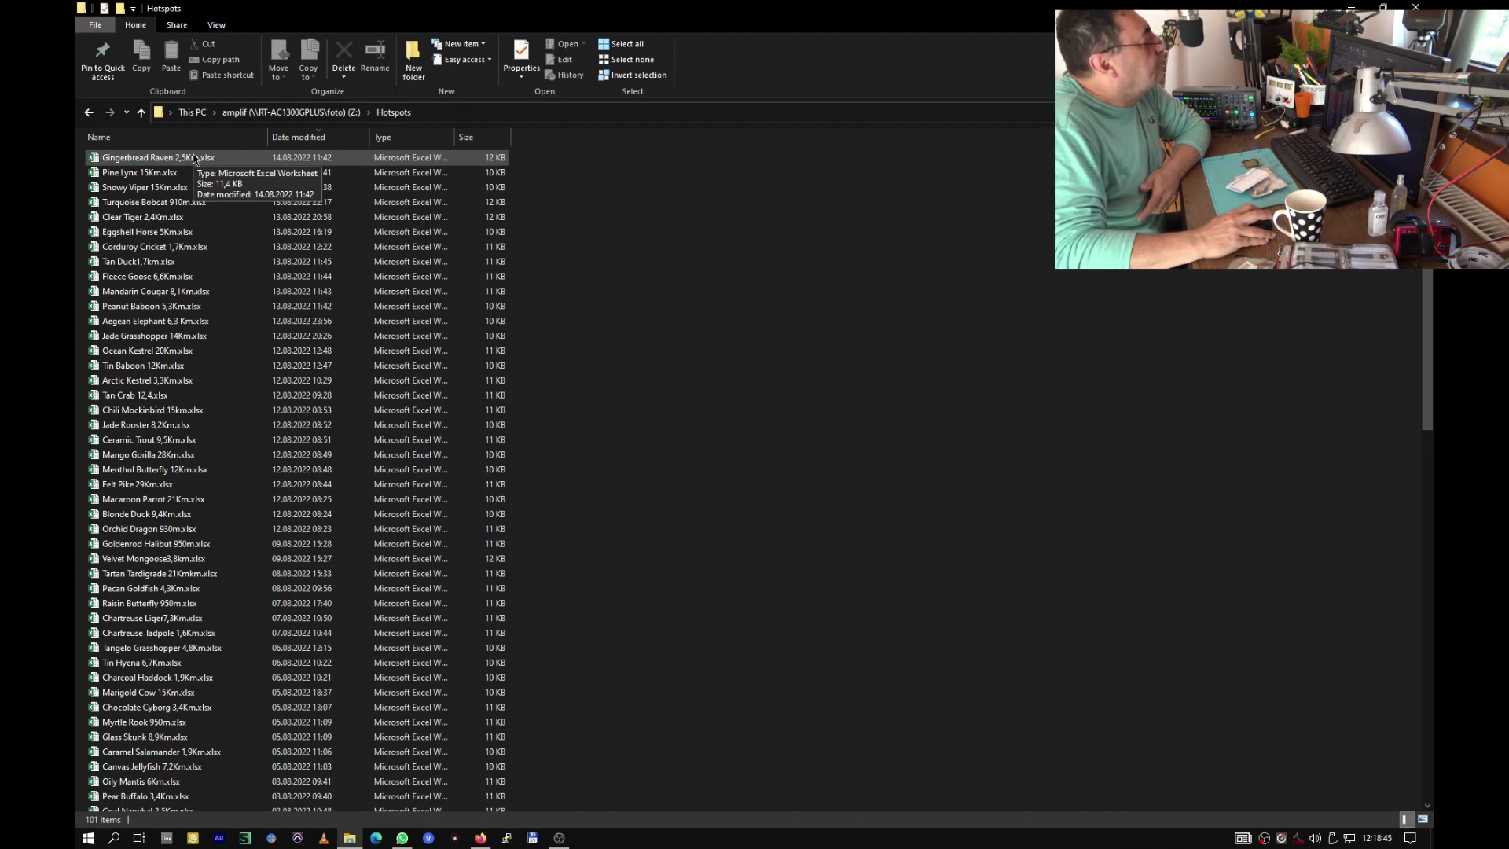
{"action": "double_click", "coordinate": [194, 160]}
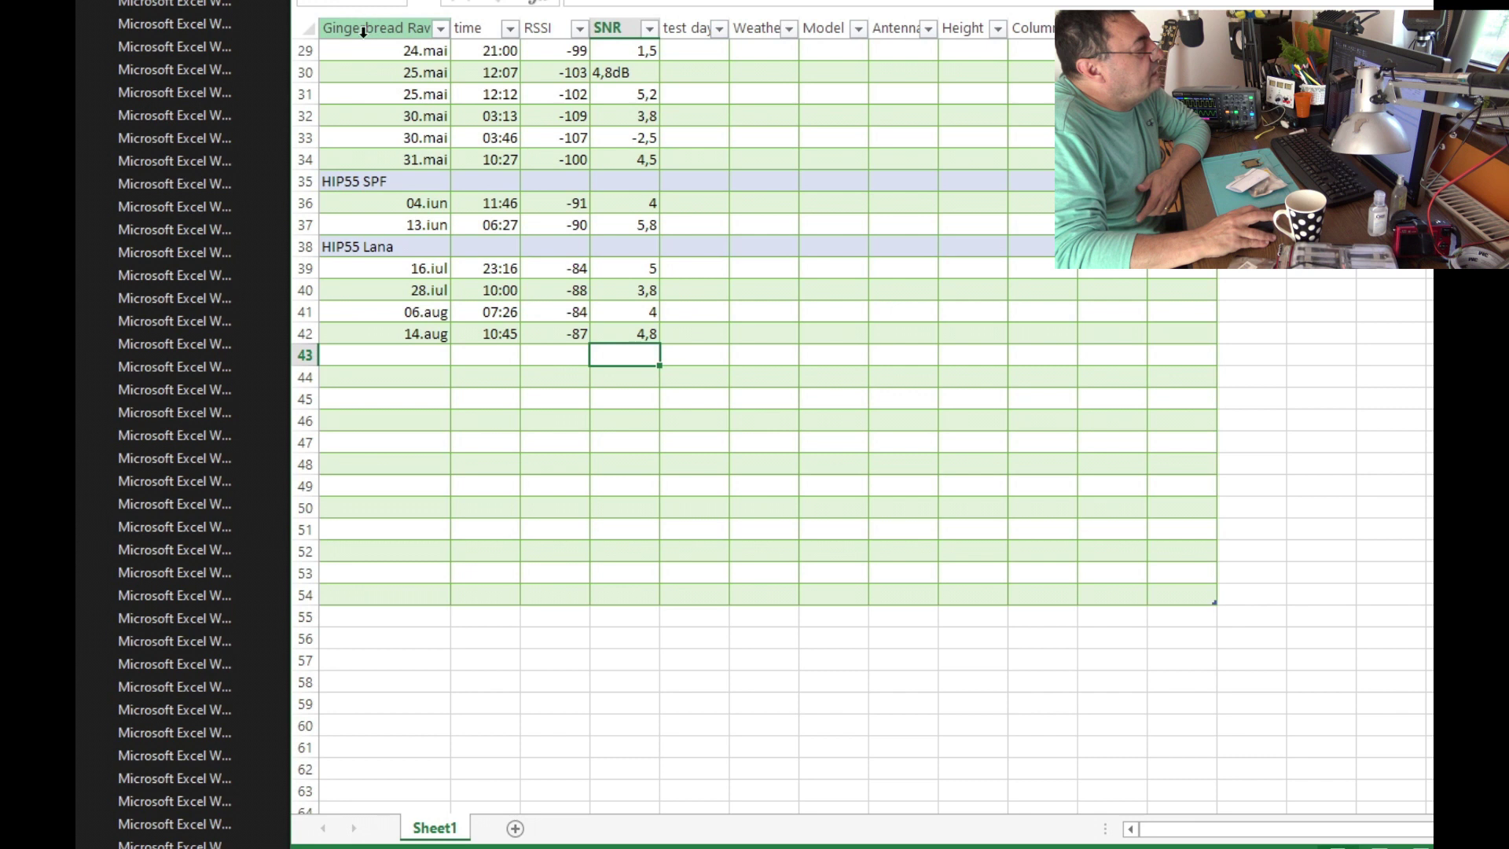
{"action": "left_click", "coordinate": [363, 32]}
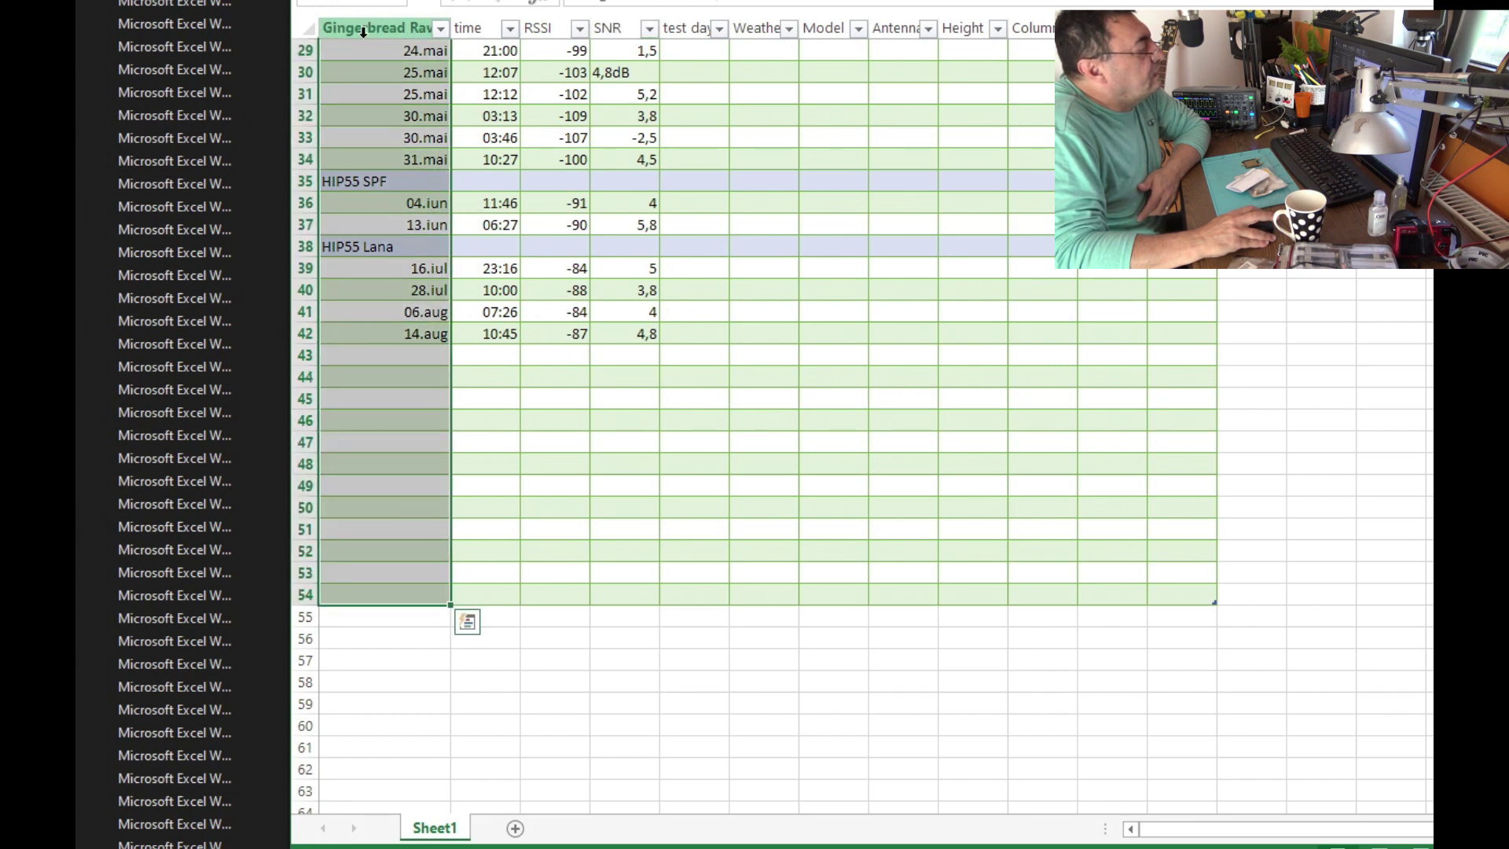
{"action": "left_click", "coordinate": [501, 333]}
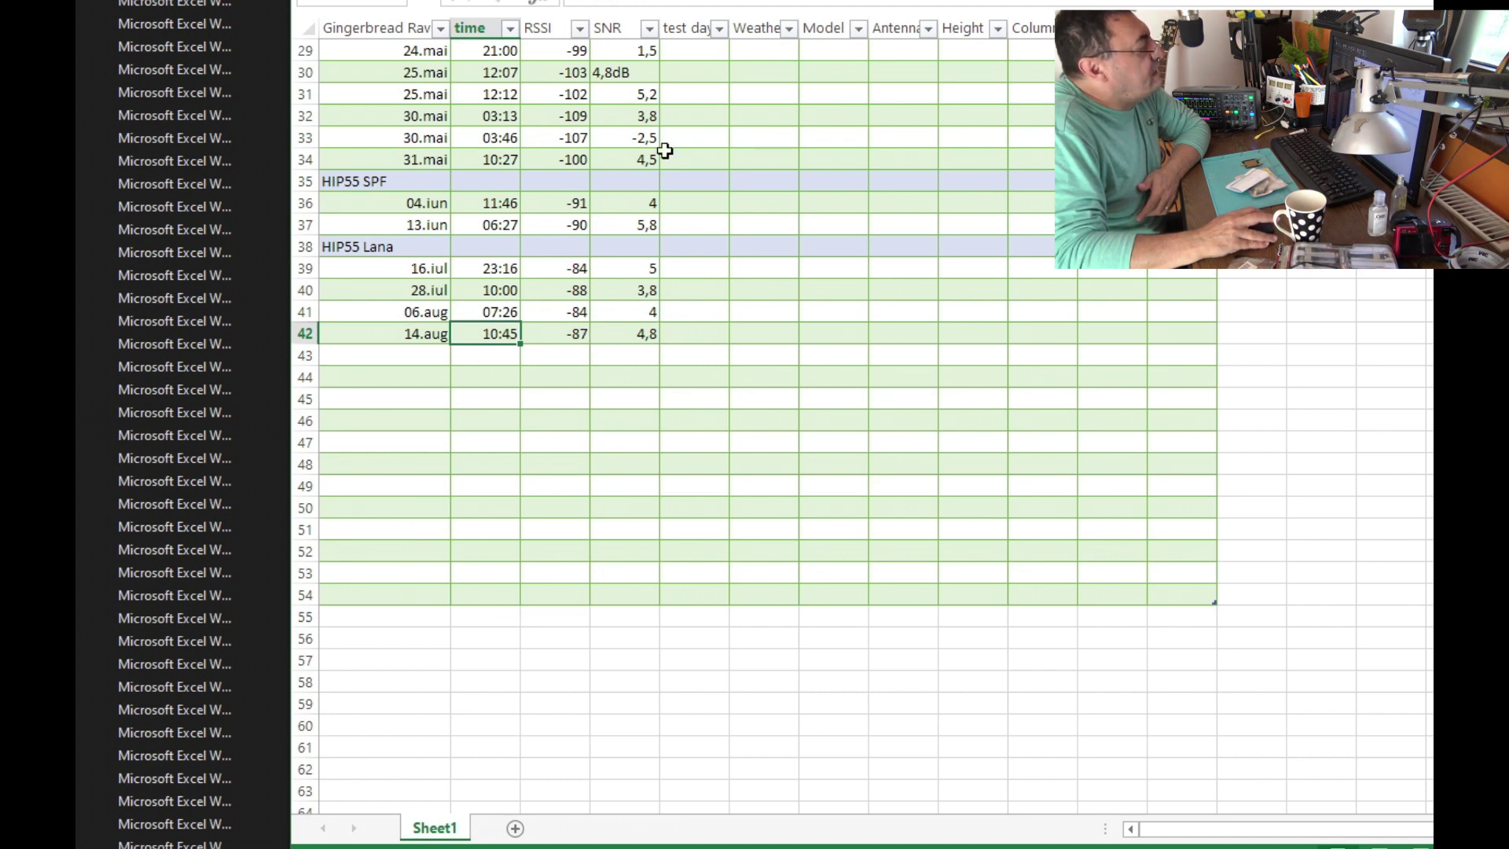
{"action": "scroll", "coordinate": [548, 202], "scroll_direction": "up", "scroll_amount": 9}
{"action": "scroll", "coordinate": [546, 203], "scroll_direction": "up", "scroll_amount": 1}
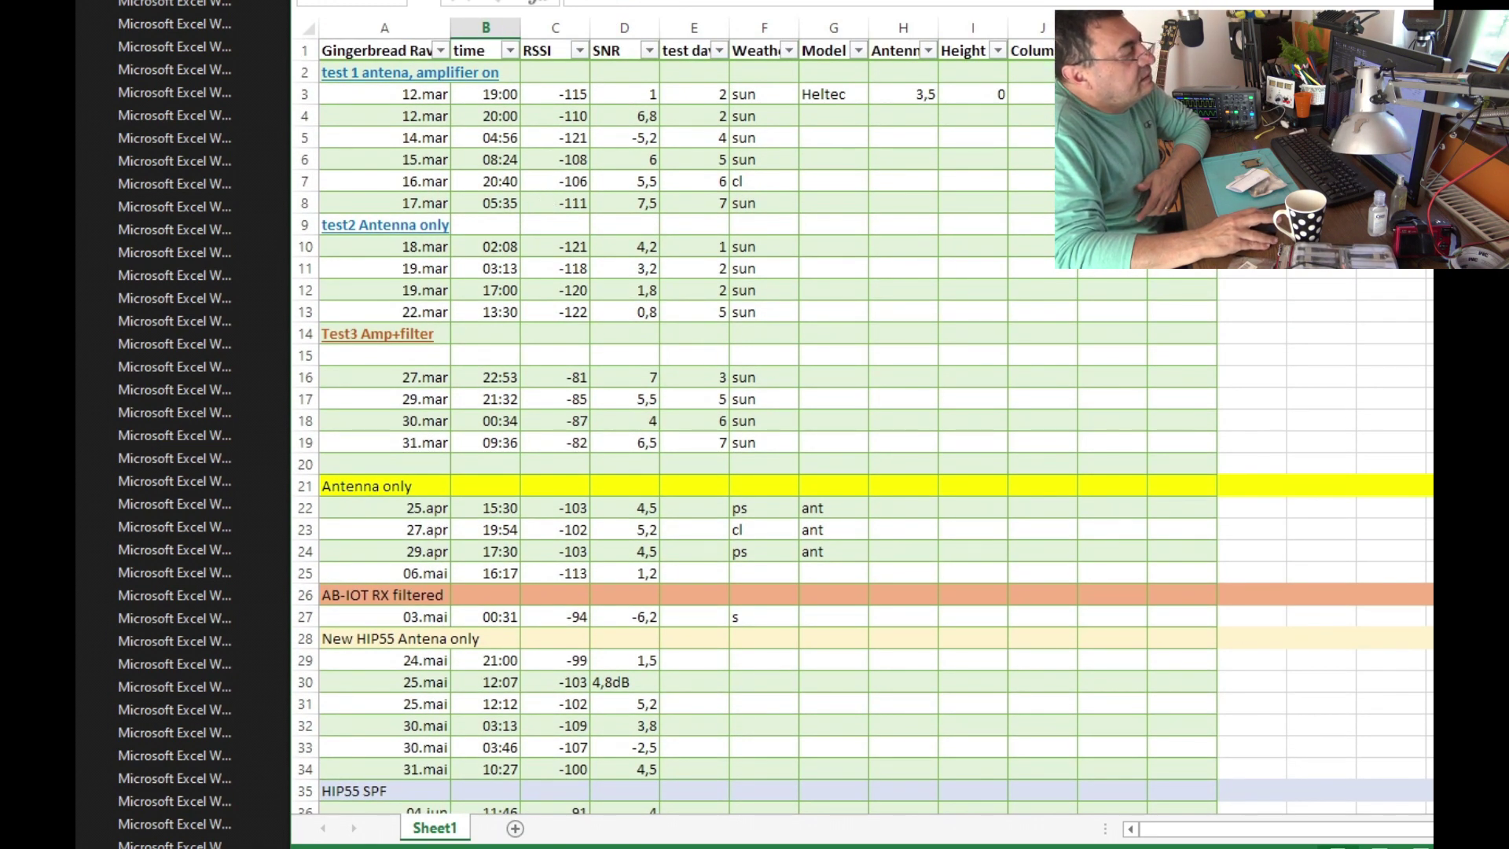
{"action": "scroll", "coordinate": [735, 180], "scroll_direction": "down", "scroll_amount": 2}
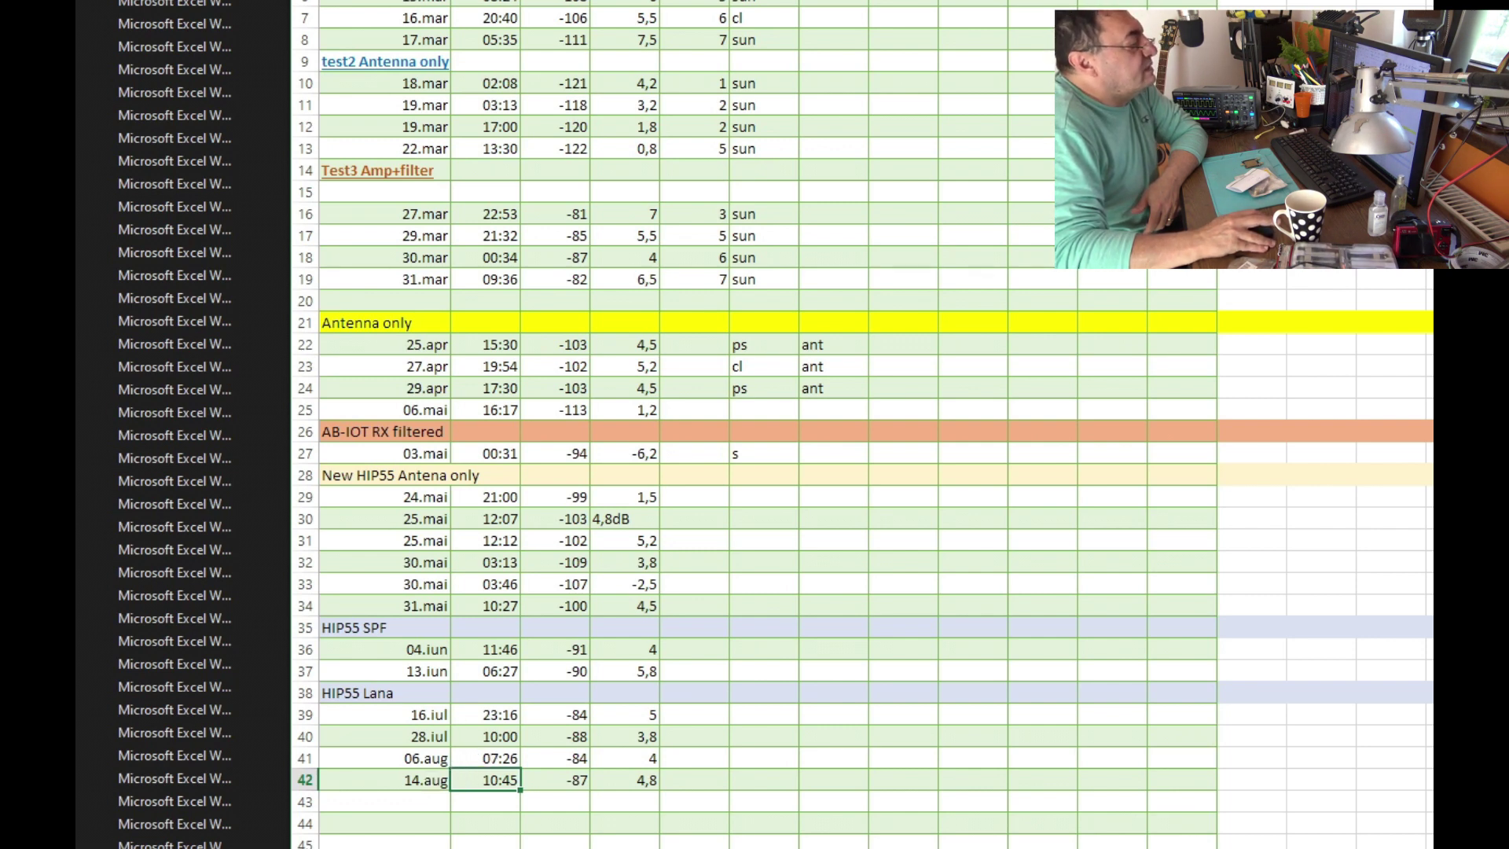
{"action": "key", "text": "alt+F4"}
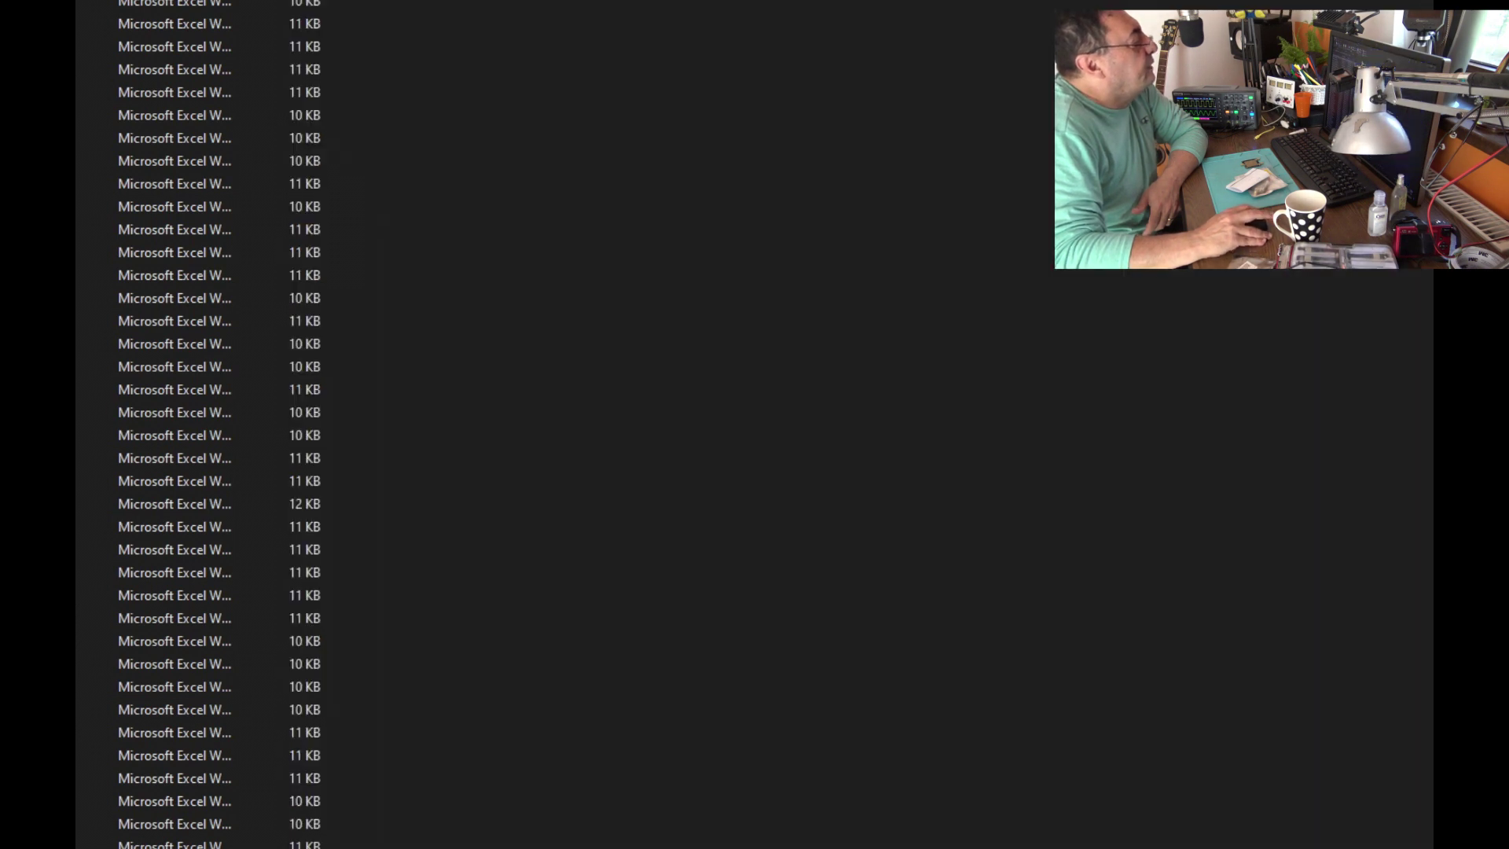
{"action": "key", "text": "Return"}
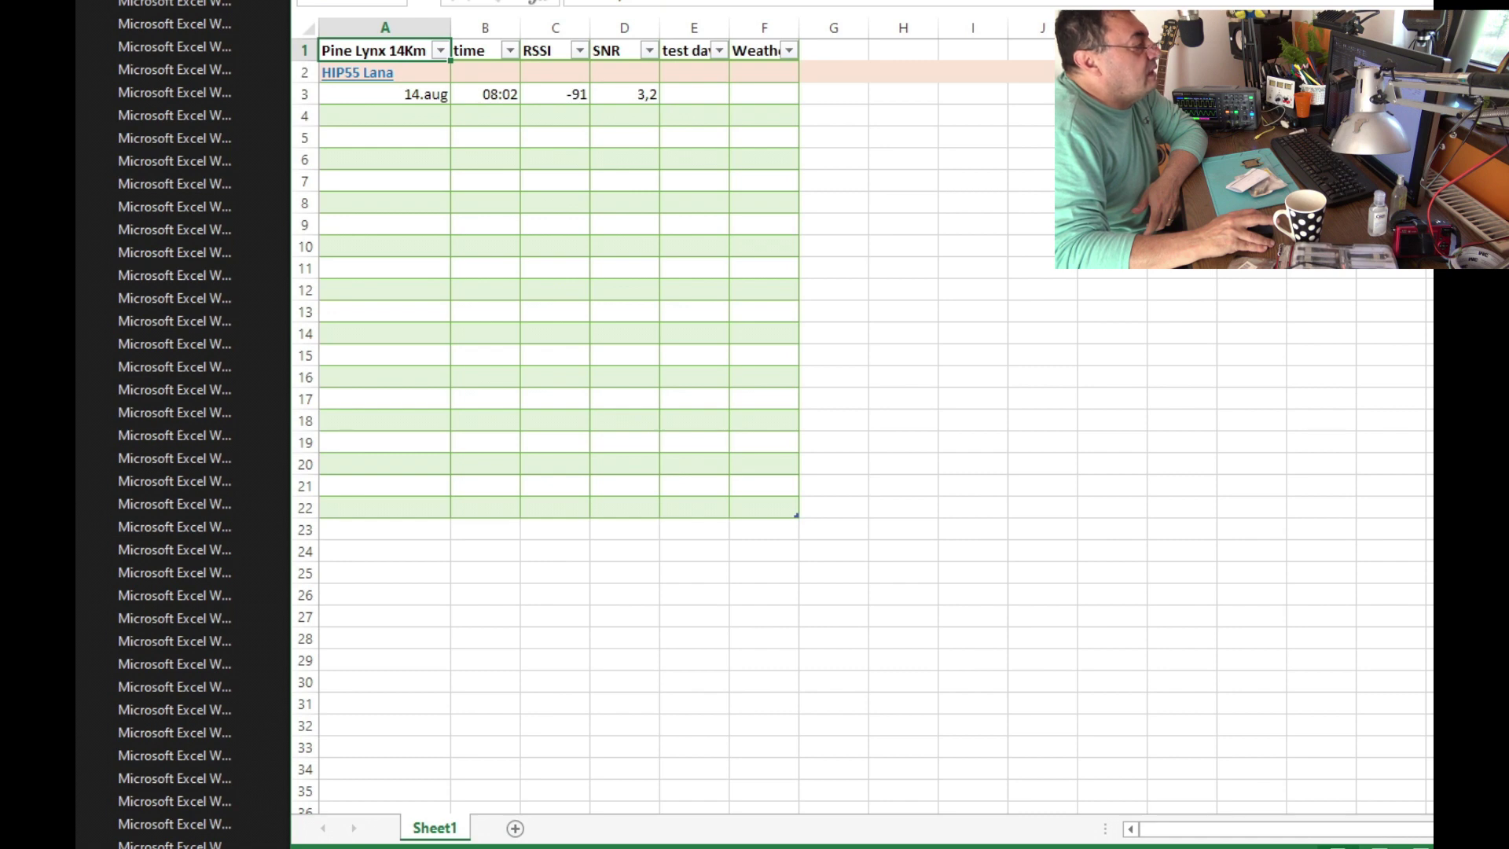
{"action": "key", "text": "alt+F4"}
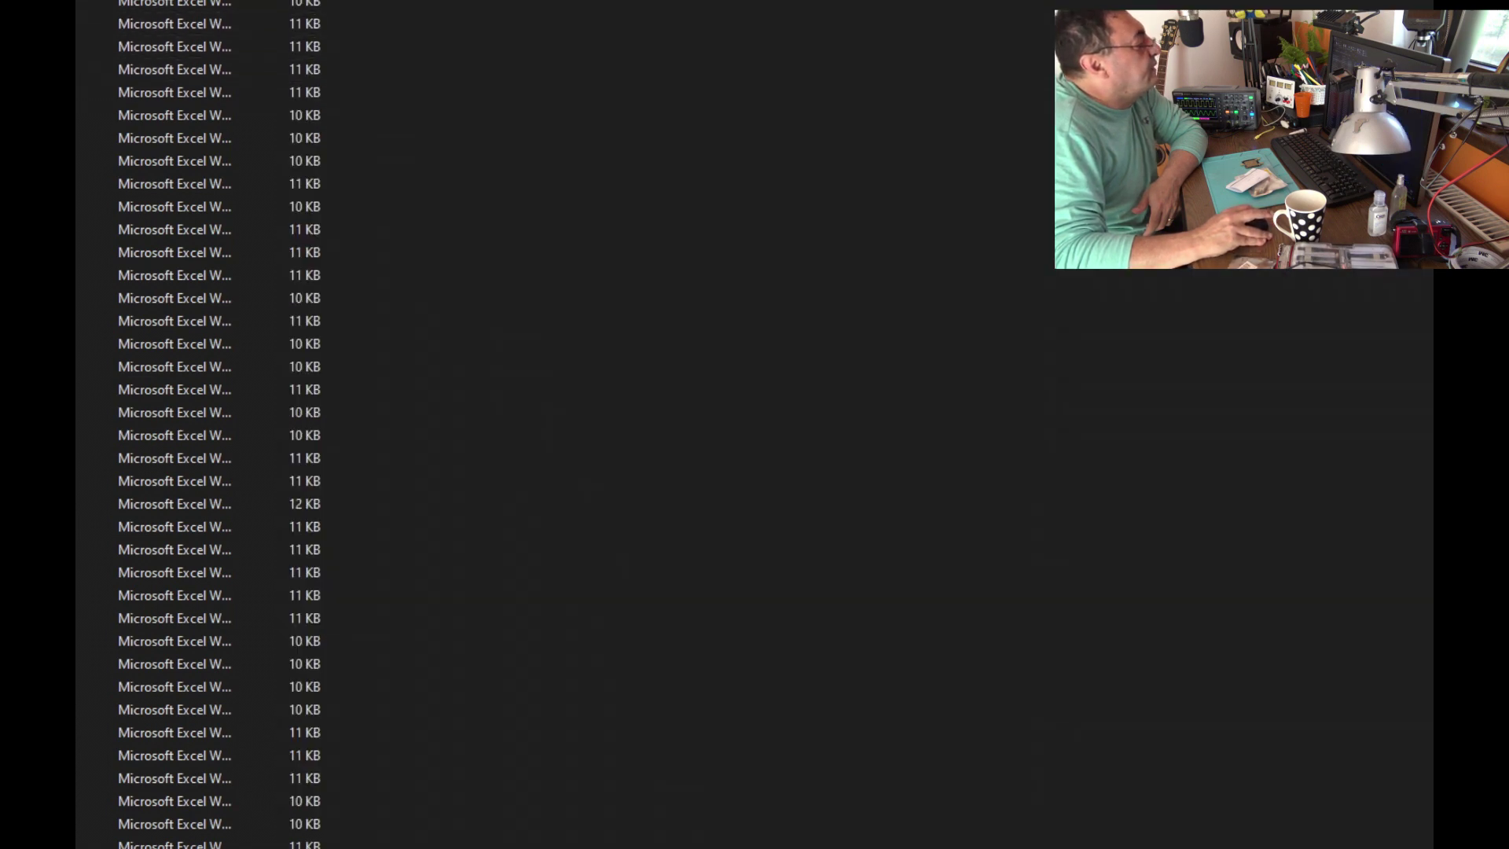
{"action": "key", "text": "Return"}
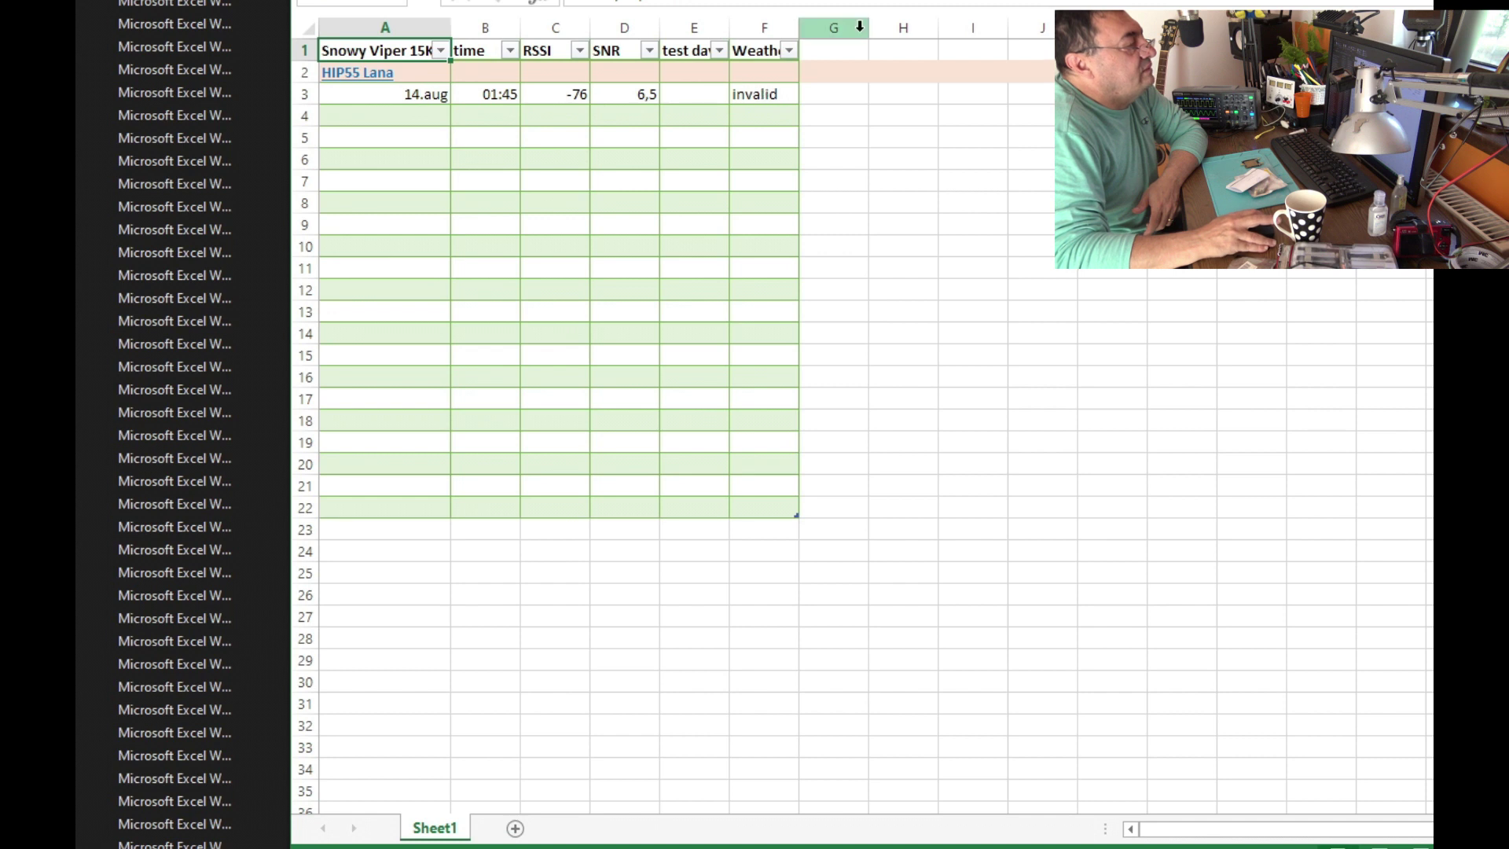
{"action": "key", "text": "alt+F4"}
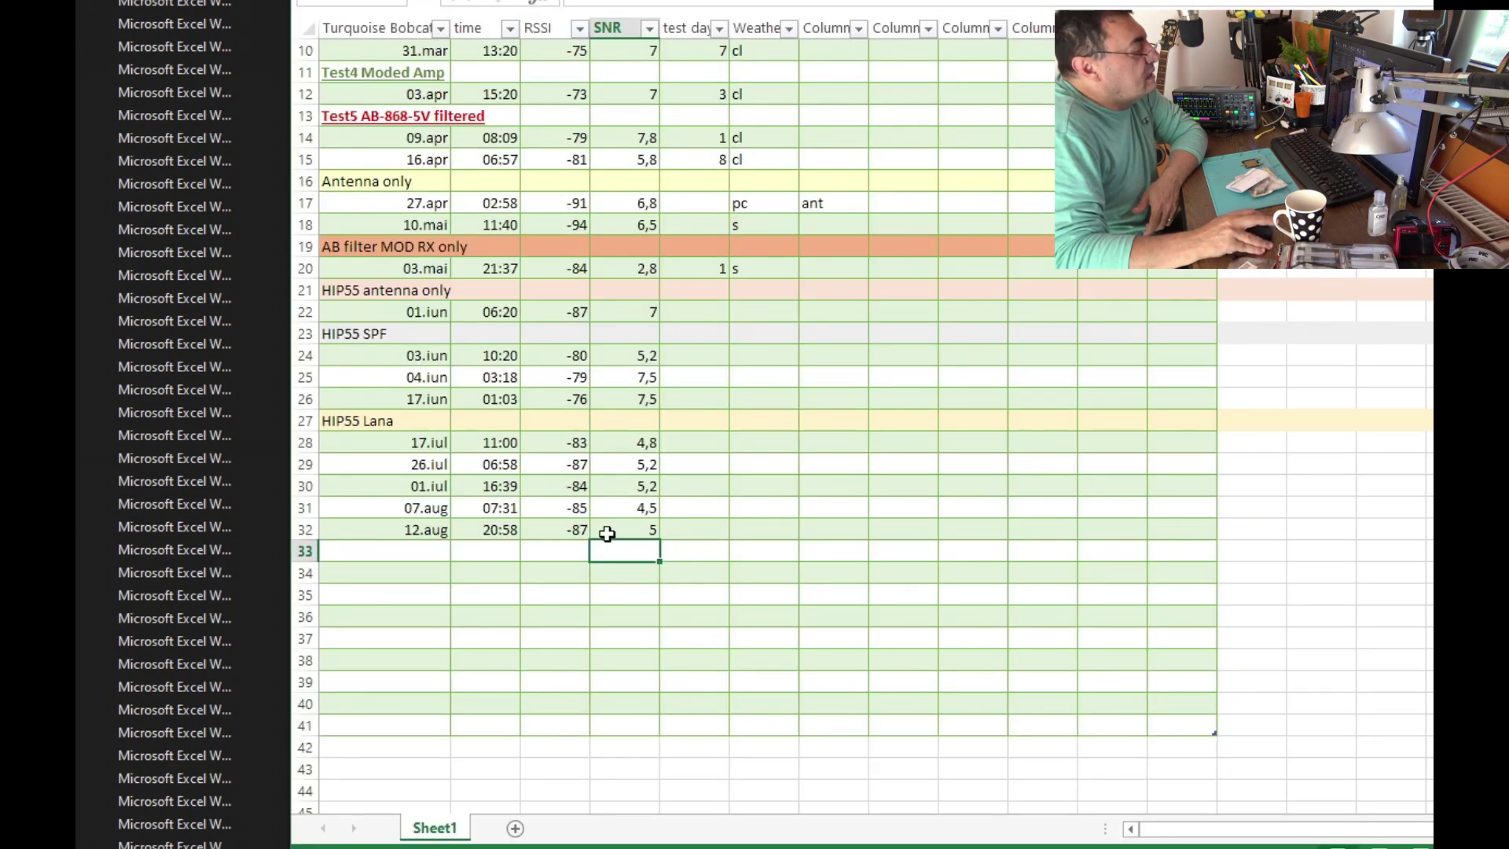
{"action": "scroll", "coordinate": [465, 197], "scroll_direction": "up", "scroll_amount": 3}
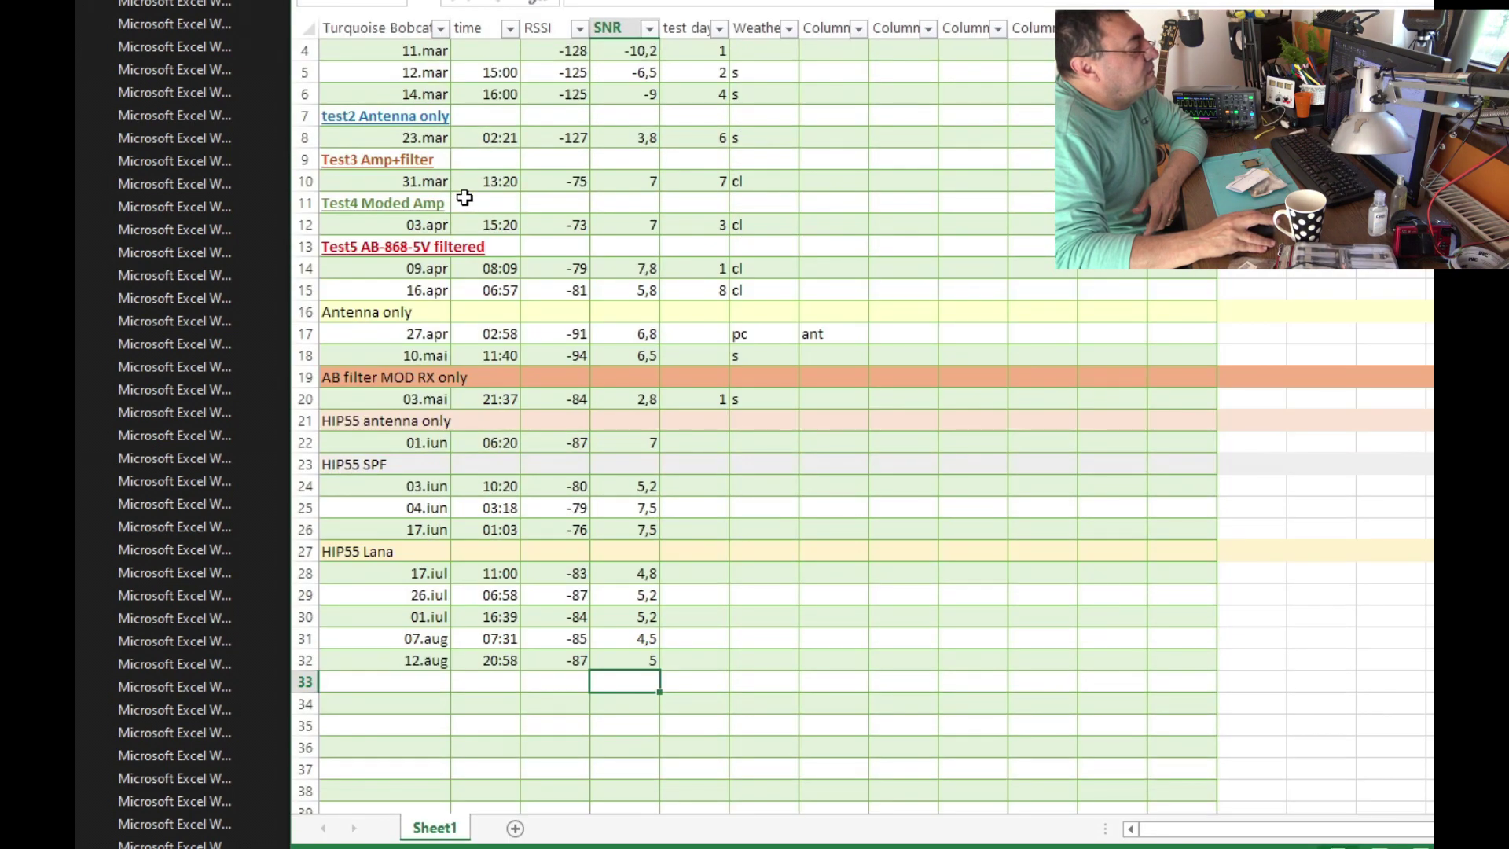
{"action": "scroll", "coordinate": [466, 198], "scroll_direction": "down", "scroll_amount": 2}
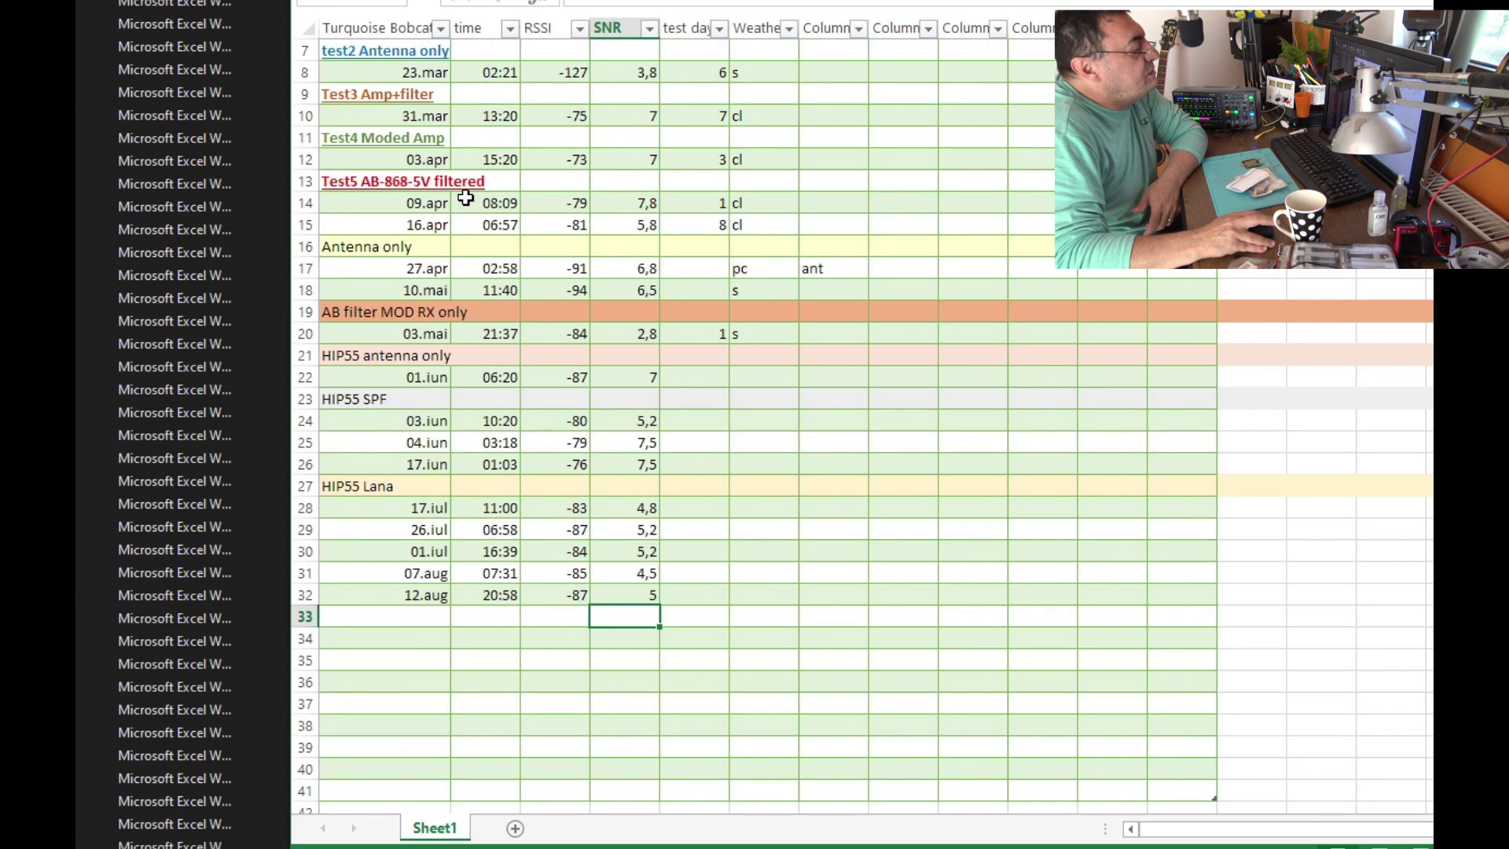
{"action": "scroll", "coordinate": [465, 198], "scroll_direction": "up", "scroll_amount": 2}
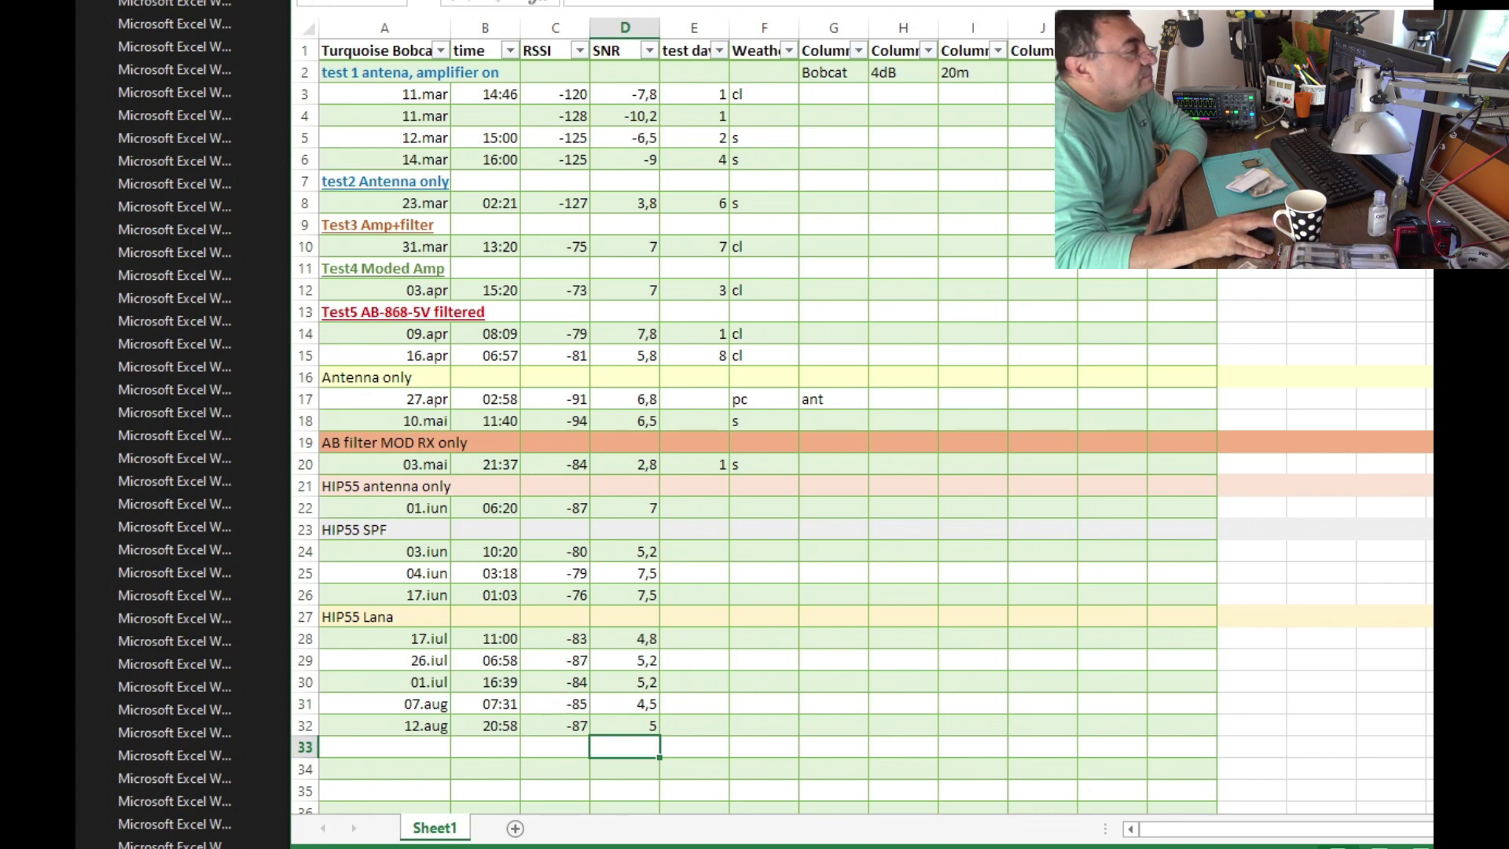
{"action": "key", "text": "alt+F4"}
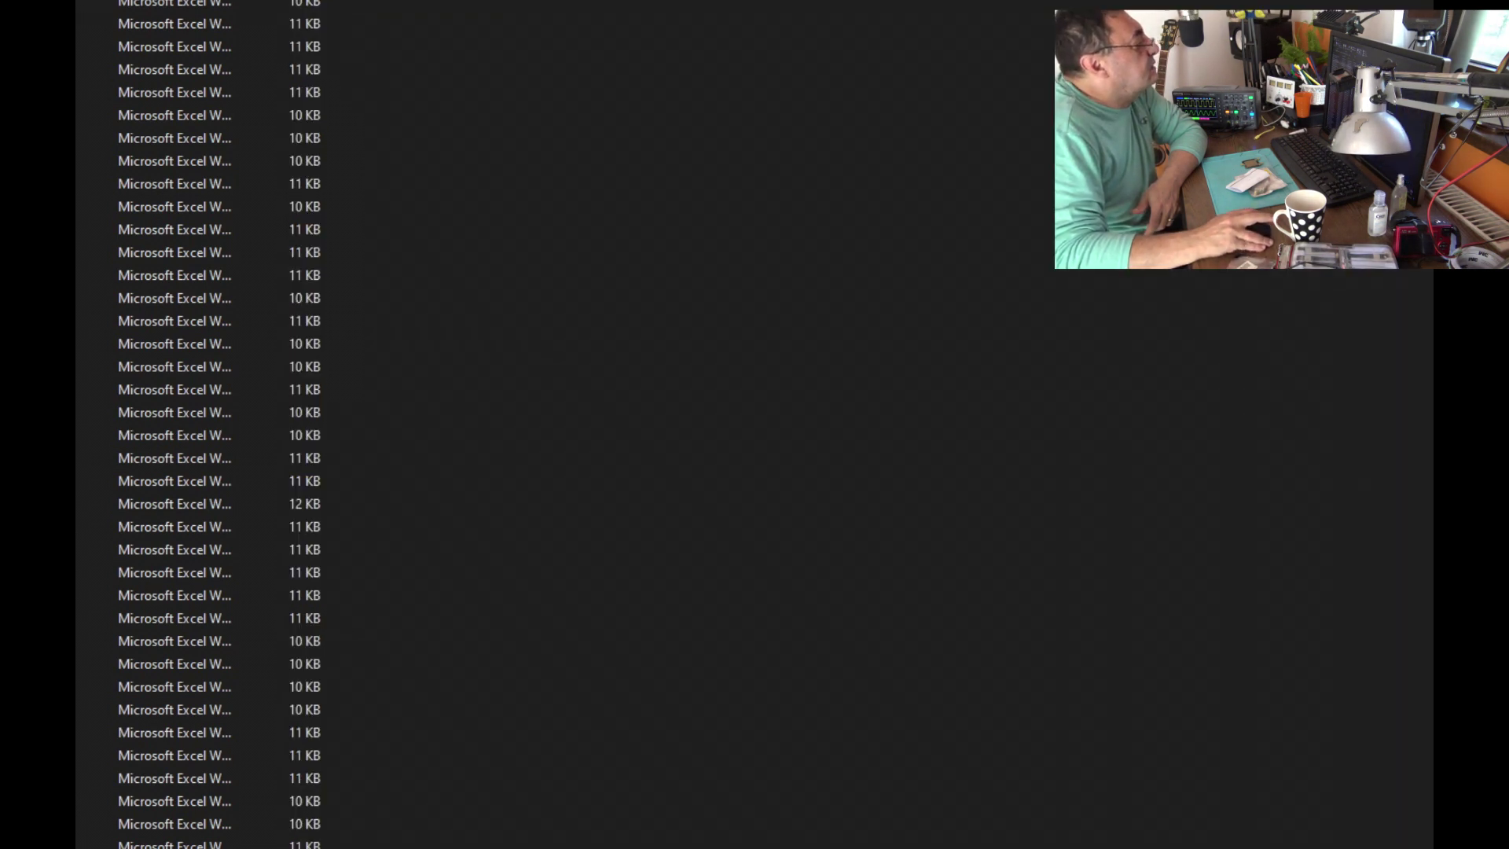
{"action": "key", "text": "Return"}
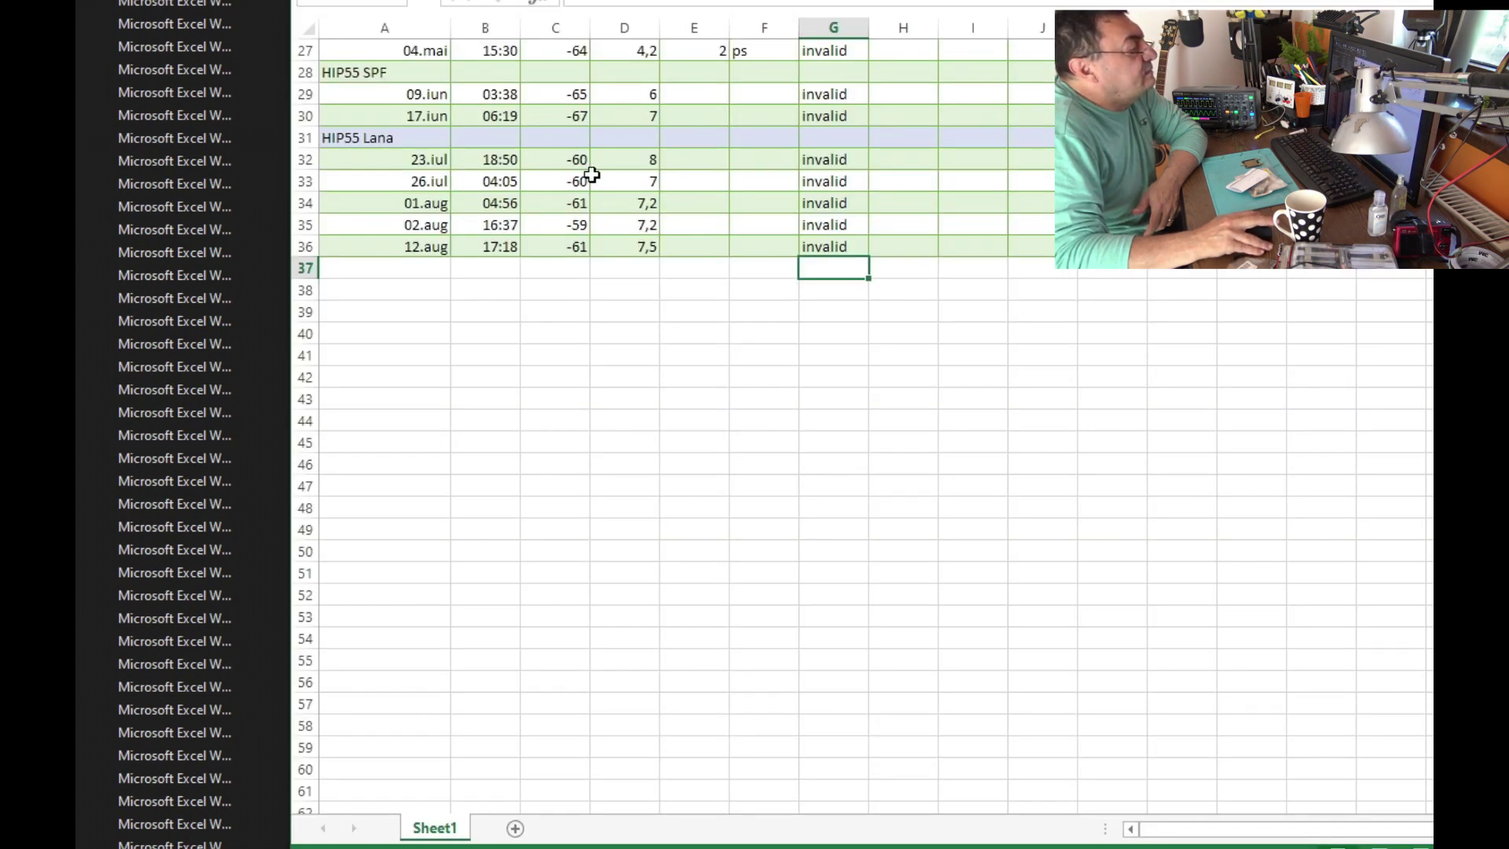
{"action": "scroll", "coordinate": [415, 65], "scroll_direction": "up", "scroll_amount": 4}
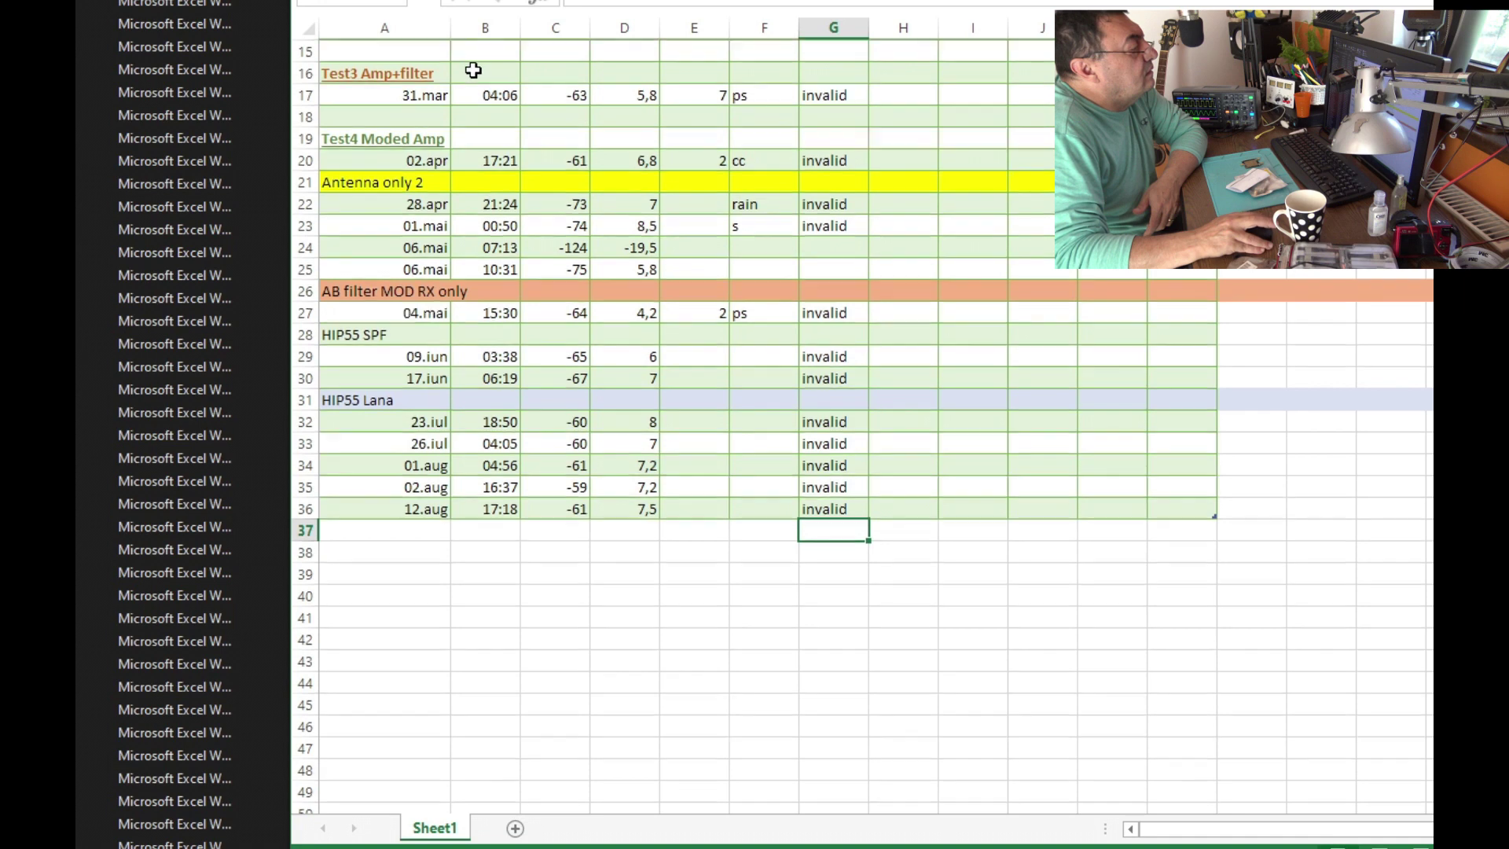
{"action": "scroll", "coordinate": [474, 71], "scroll_direction": "up", "scroll_amount": 5}
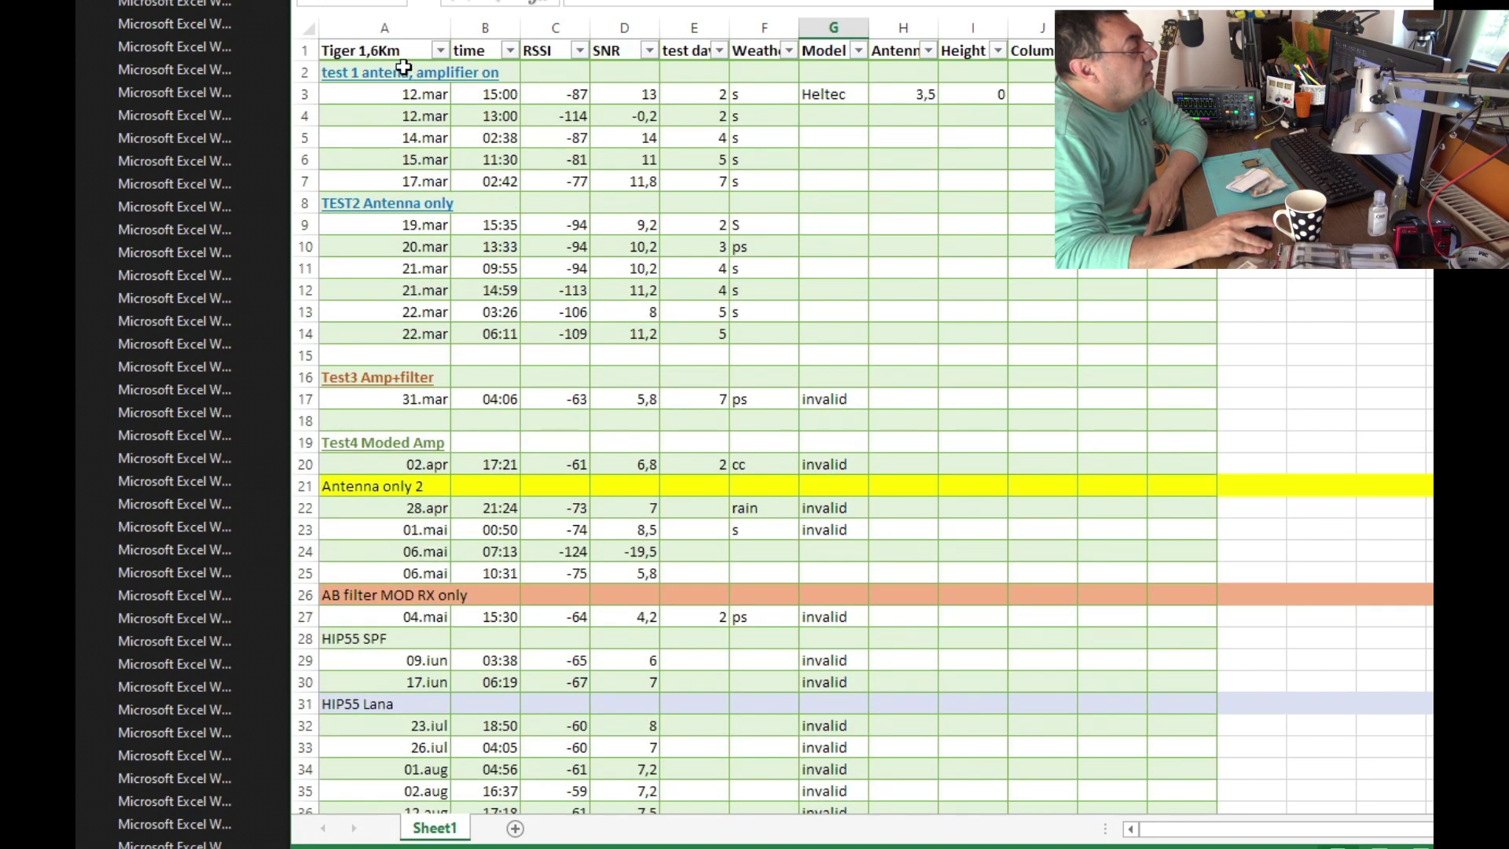
{"action": "scroll", "coordinate": [404, 63], "scroll_direction": "down", "scroll_amount": 4}
{"action": "scroll", "coordinate": [404, 59], "scroll_direction": "up", "scroll_amount": 4}
{"action": "scroll", "coordinate": [772, 162], "scroll_direction": "down", "scroll_amount": 2}
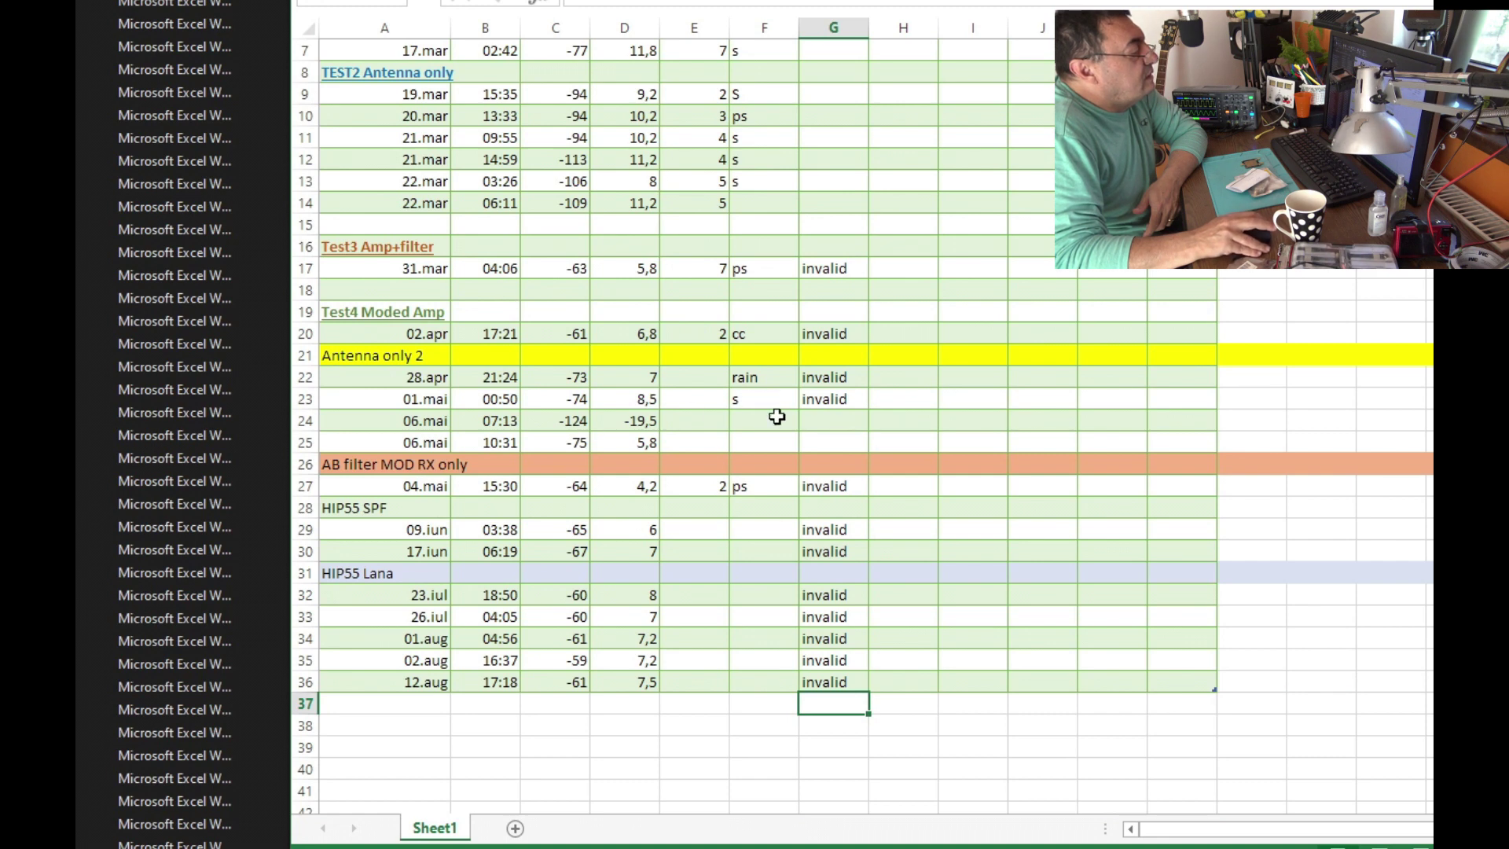
{"action": "scroll", "coordinate": [442, 353], "scroll_direction": "up", "scroll_amount": 2}
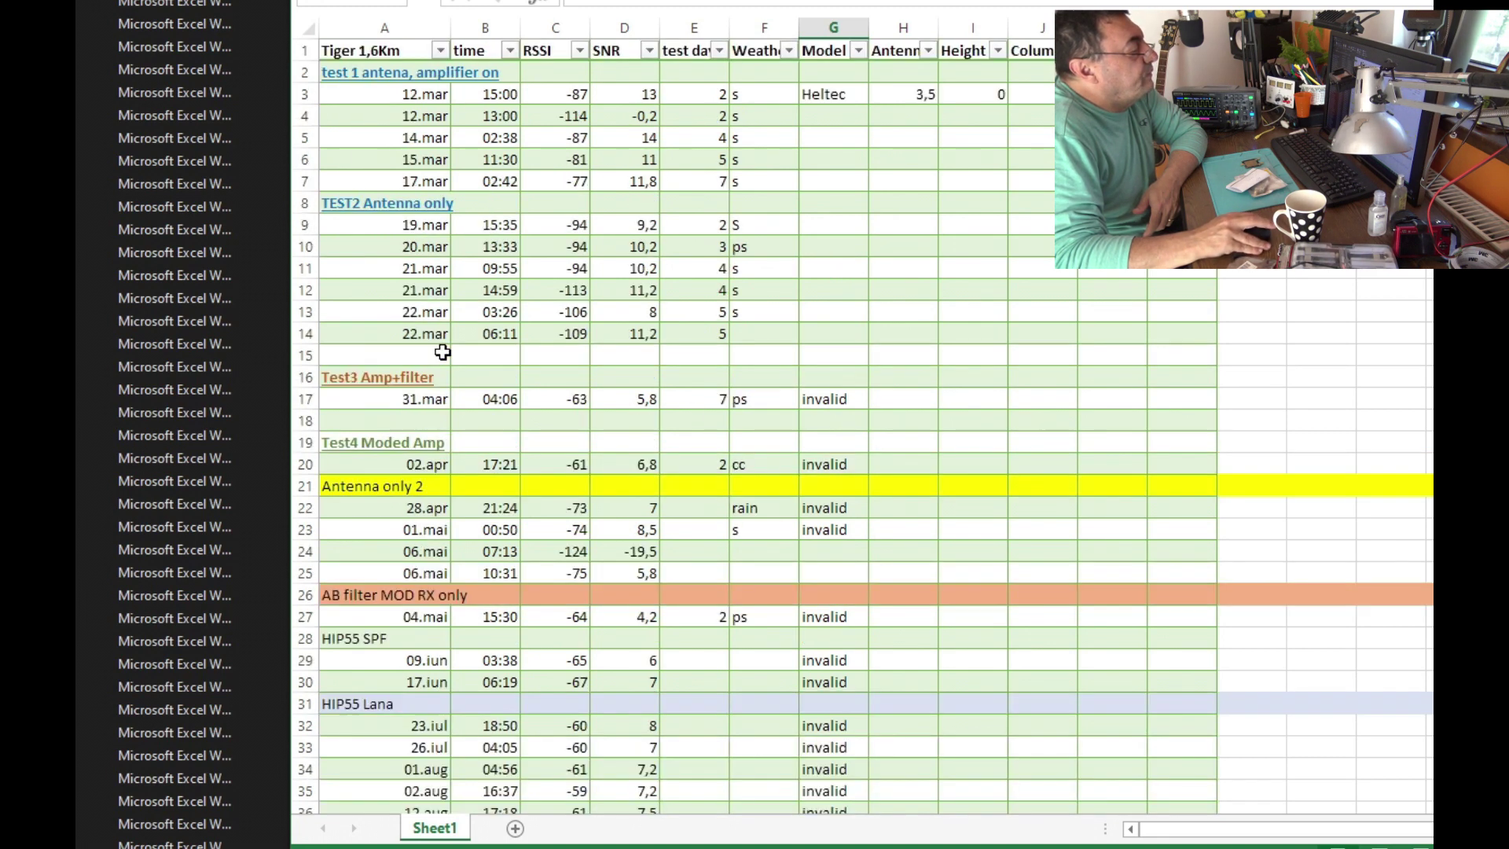
{"action": "scroll", "coordinate": [459, 353], "scroll_direction": "down", "scroll_amount": 1}
{"action": "scroll", "coordinate": [459, 352], "scroll_direction": "up", "scroll_amount": 1}
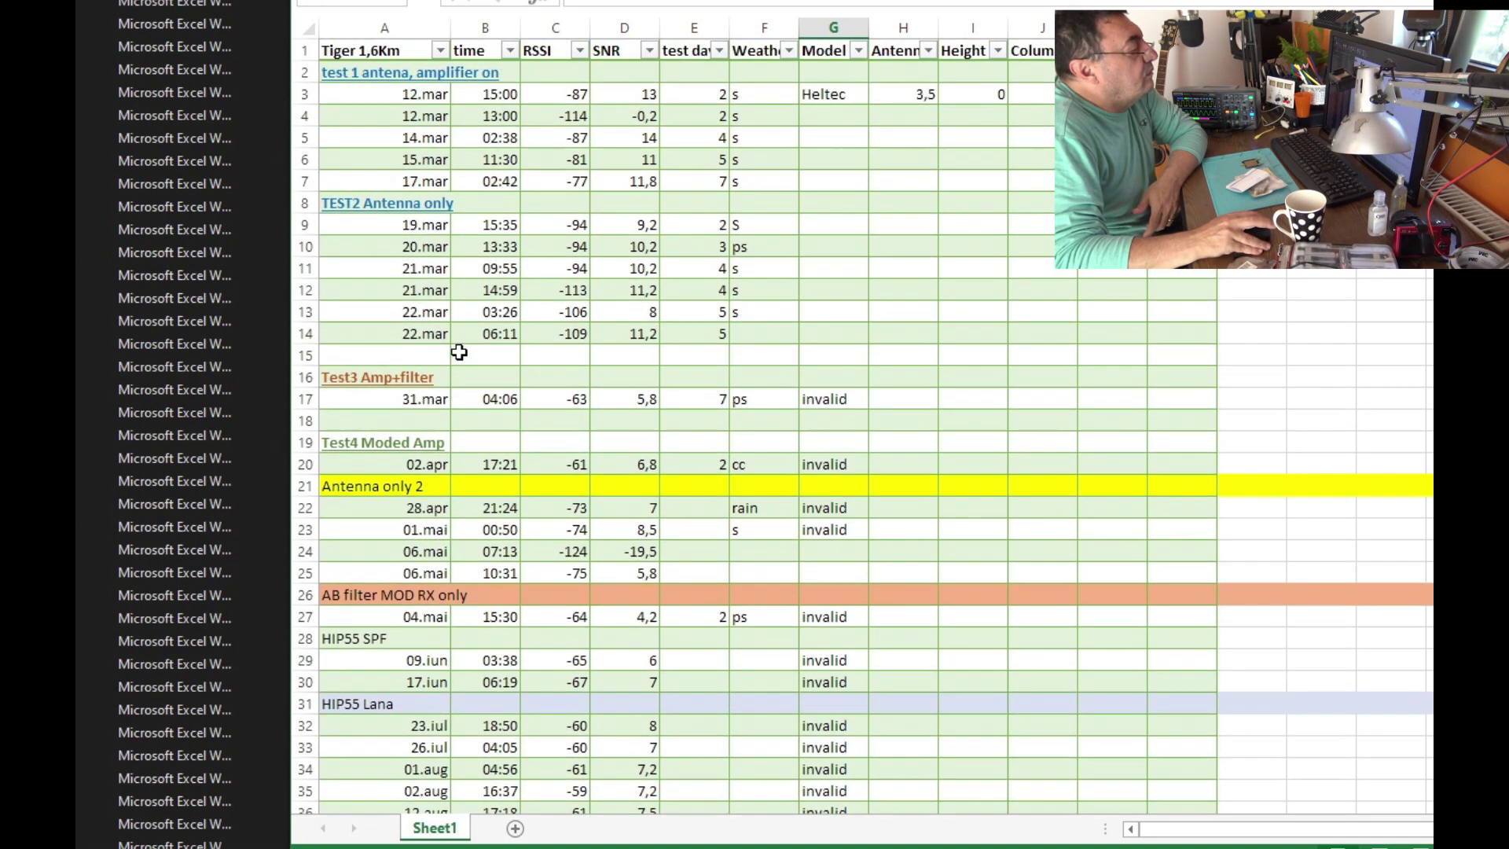
{"action": "scroll", "coordinate": [459, 353], "scroll_direction": "down", "scroll_amount": 3}
{"action": "scroll", "coordinate": [459, 354], "scroll_direction": "up", "scroll_amount": 3}
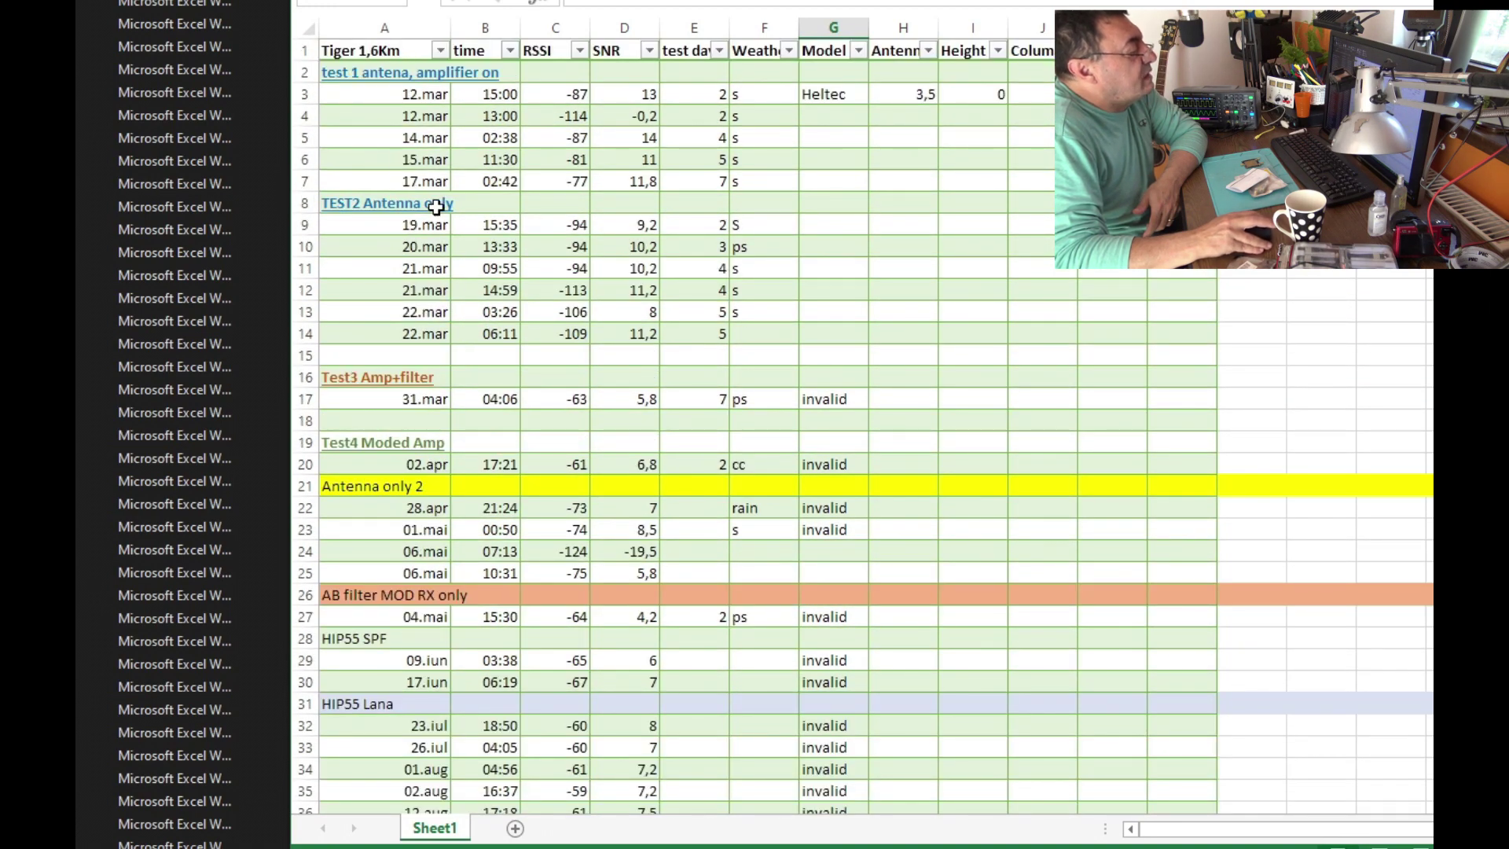
{"action": "scroll", "coordinate": [516, 509], "scroll_direction": "down", "scroll_amount": 5}
{"action": "scroll", "coordinate": [517, 507], "scroll_direction": "down", "scroll_amount": 1}
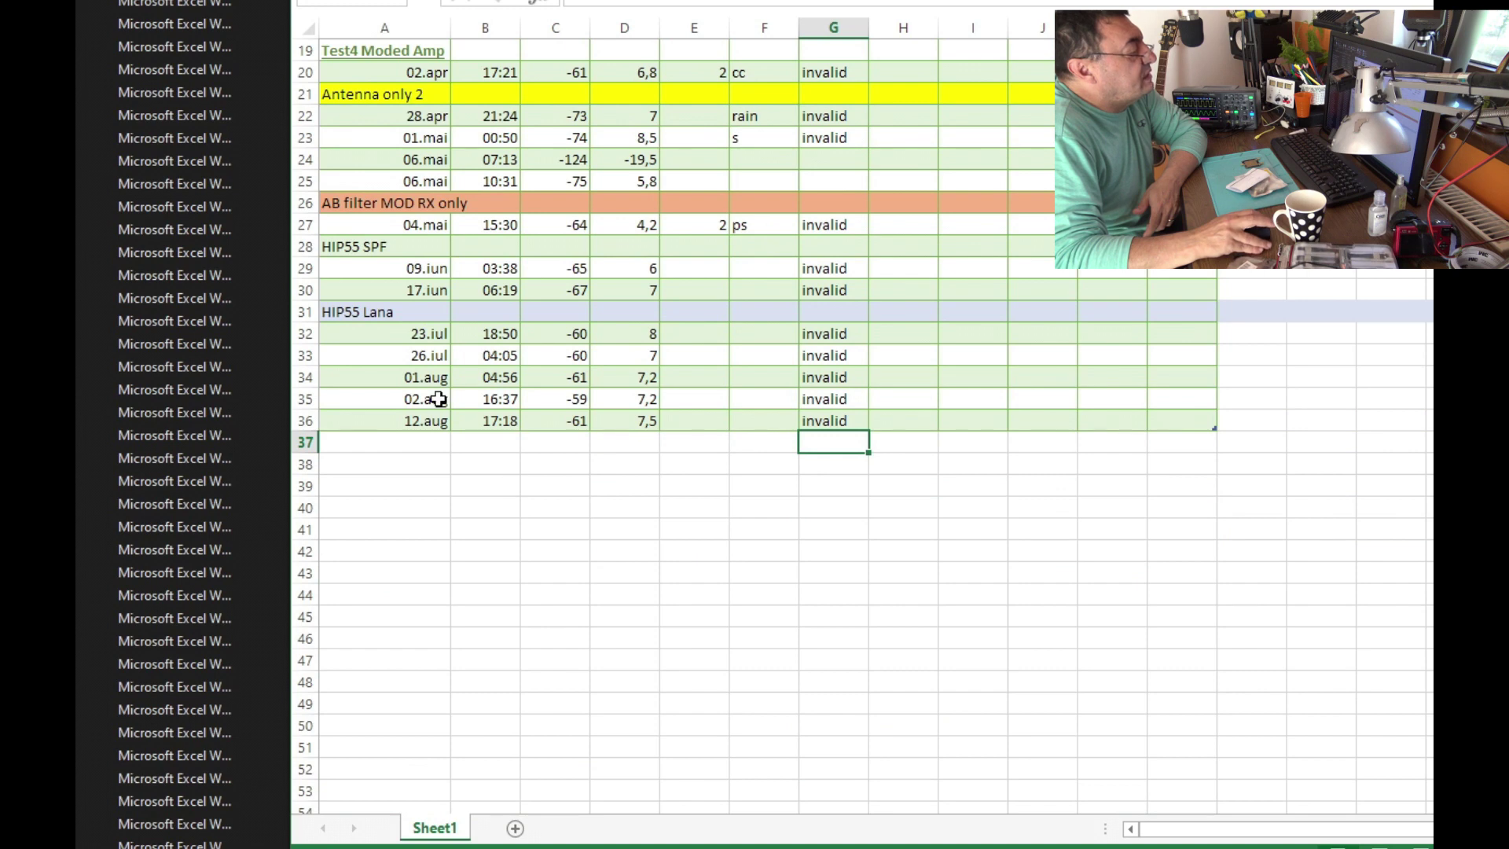
{"action": "scroll", "coordinate": [453, 401], "scroll_direction": "up", "scroll_amount": 6}
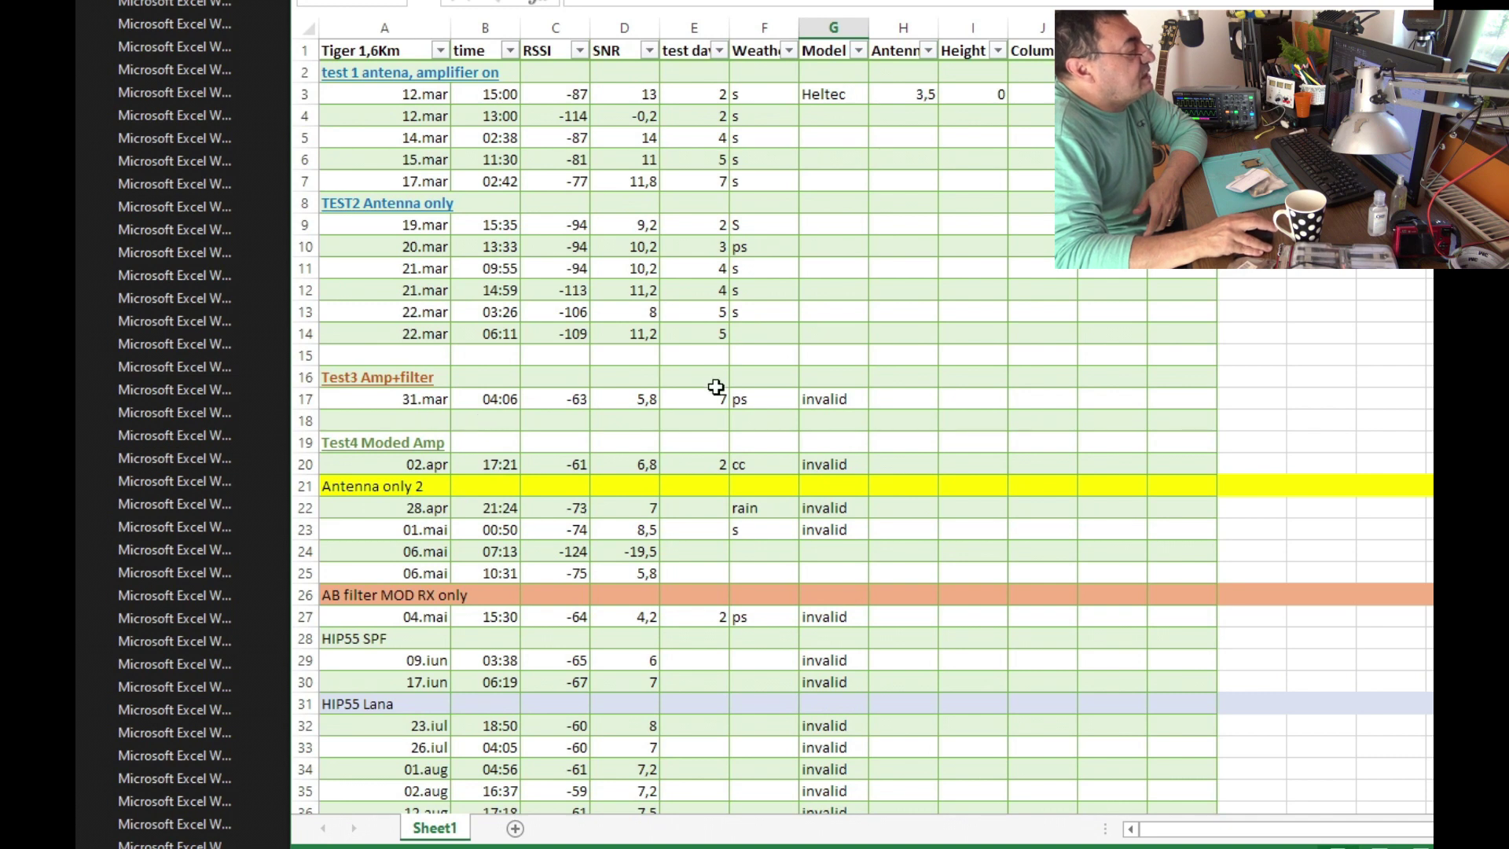
{"action": "scroll", "coordinate": [714, 389], "scroll_direction": "down", "scroll_amount": 5}
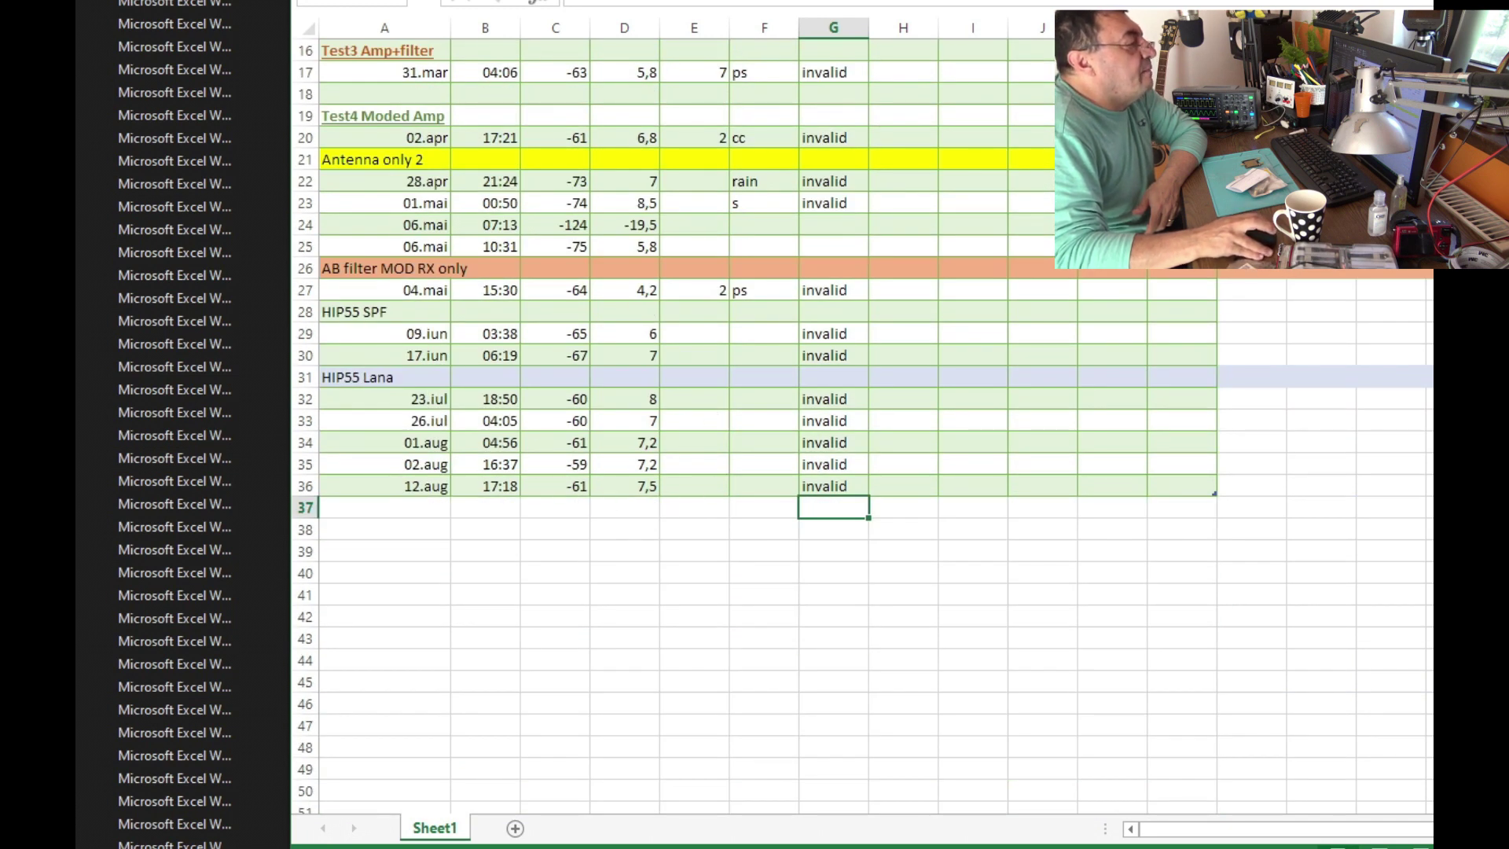
{"action": "key", "text": "alt+F4"}
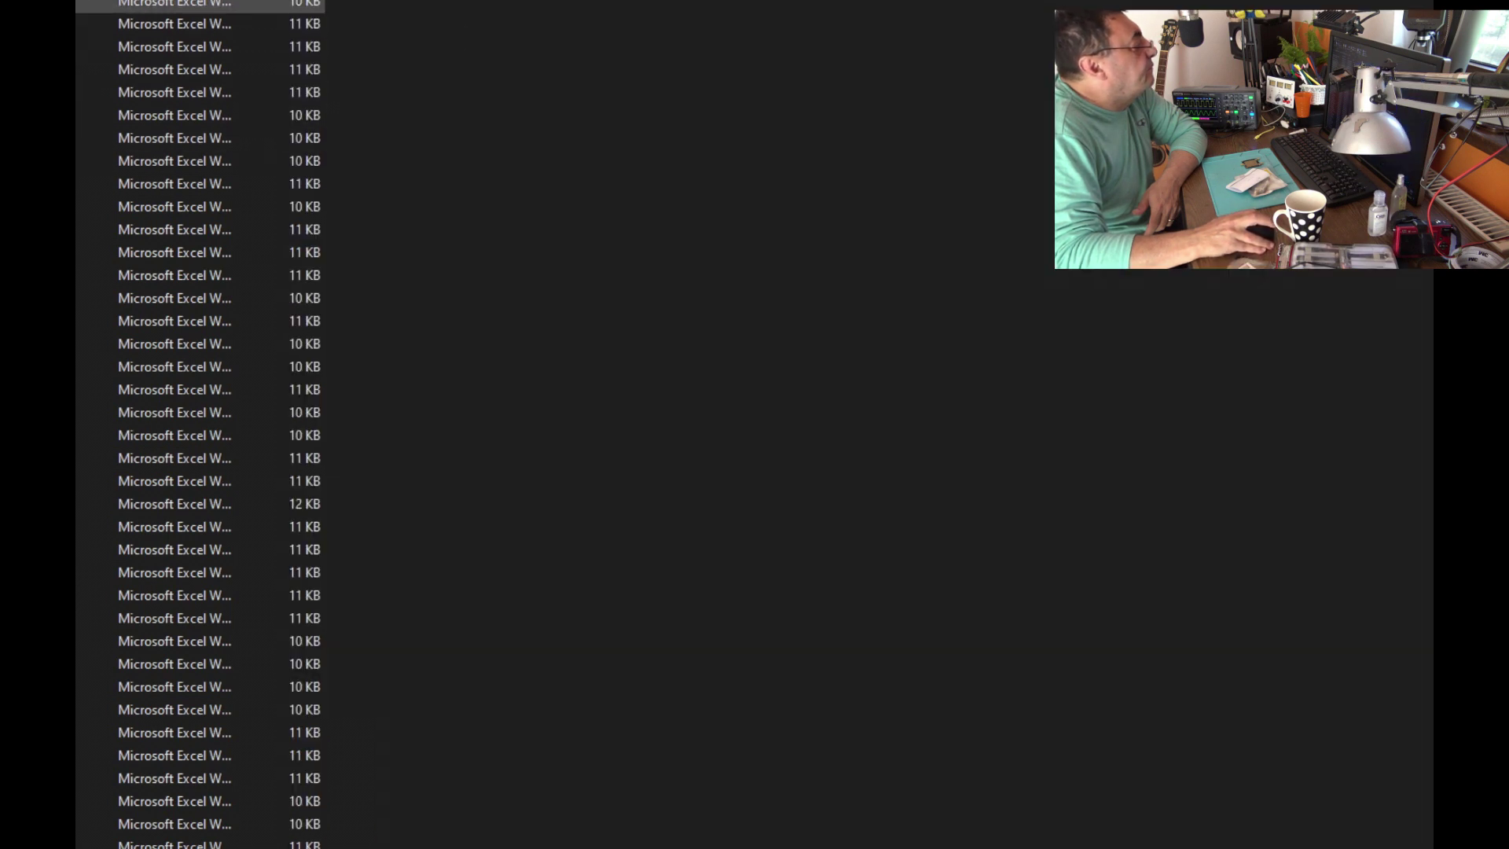
{"action": "double_click", "coordinate": [173, 3]}
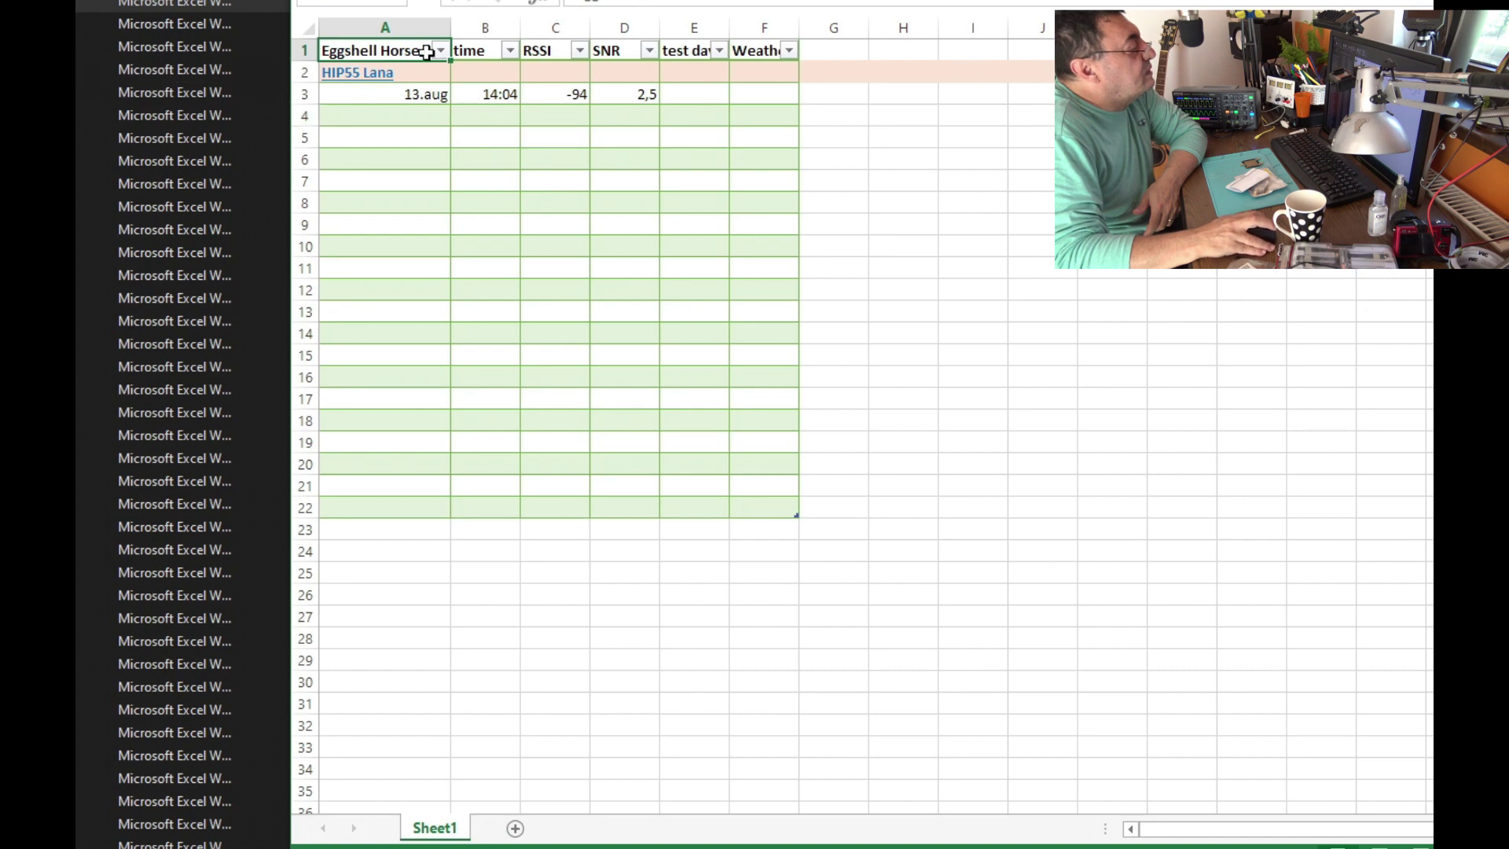
{"action": "key", "text": "alt+F4"}
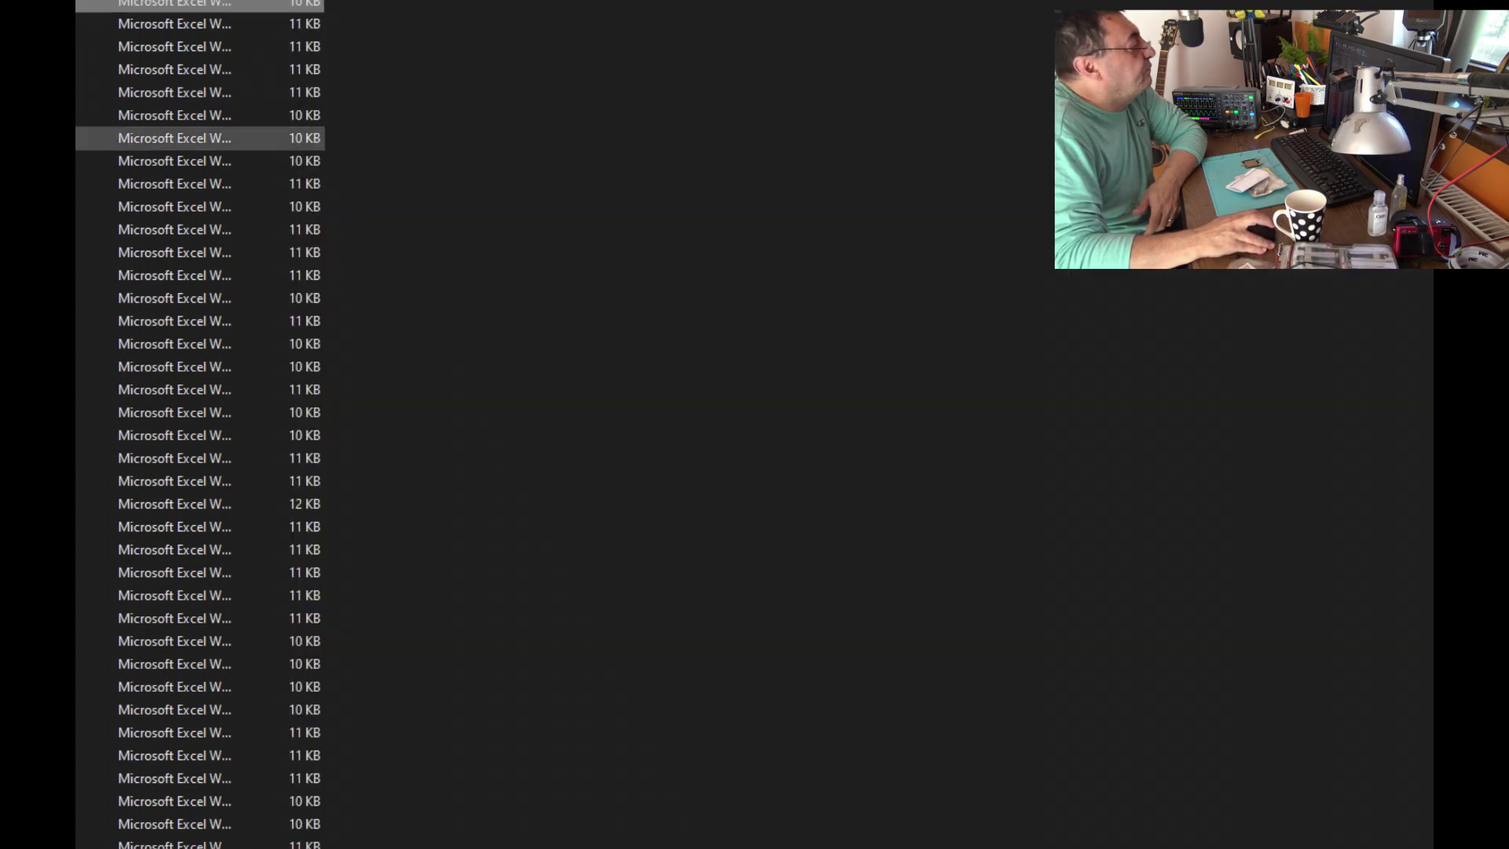
{"action": "key", "text": "Up"}
{"action": "key", "text": "Up"}
{"action": "key", "text": "Up"}
{"action": "key", "text": "Up"}
{"action": "key", "text": "Up"}
{"action": "key", "text": "Return"}
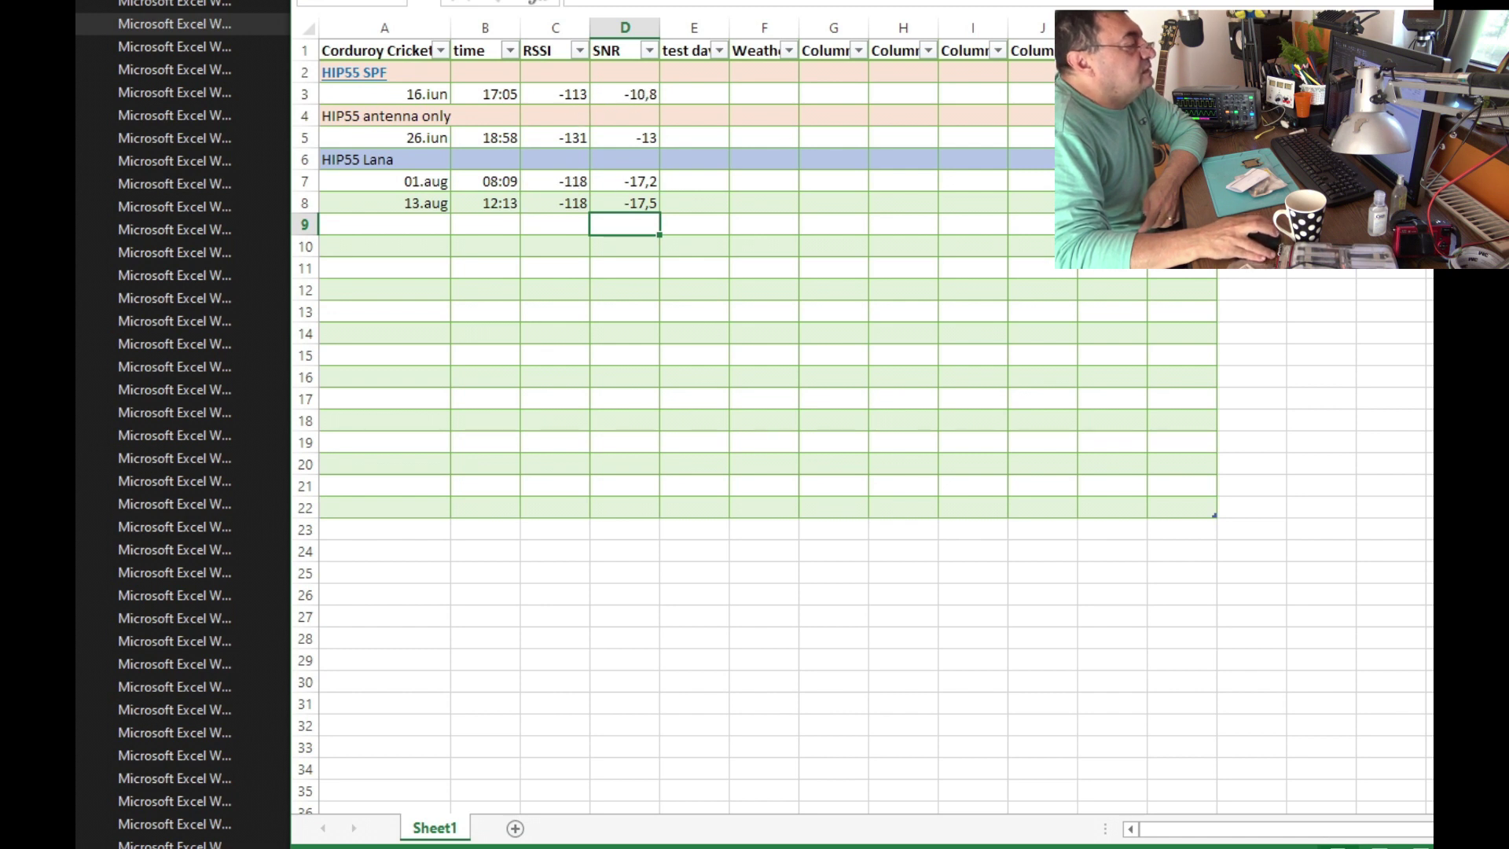
Close the Corduroy Cricket workbook and open the Fleece Goose log from the Hotspots list
{"action": "key", "text": "alt+F4"}
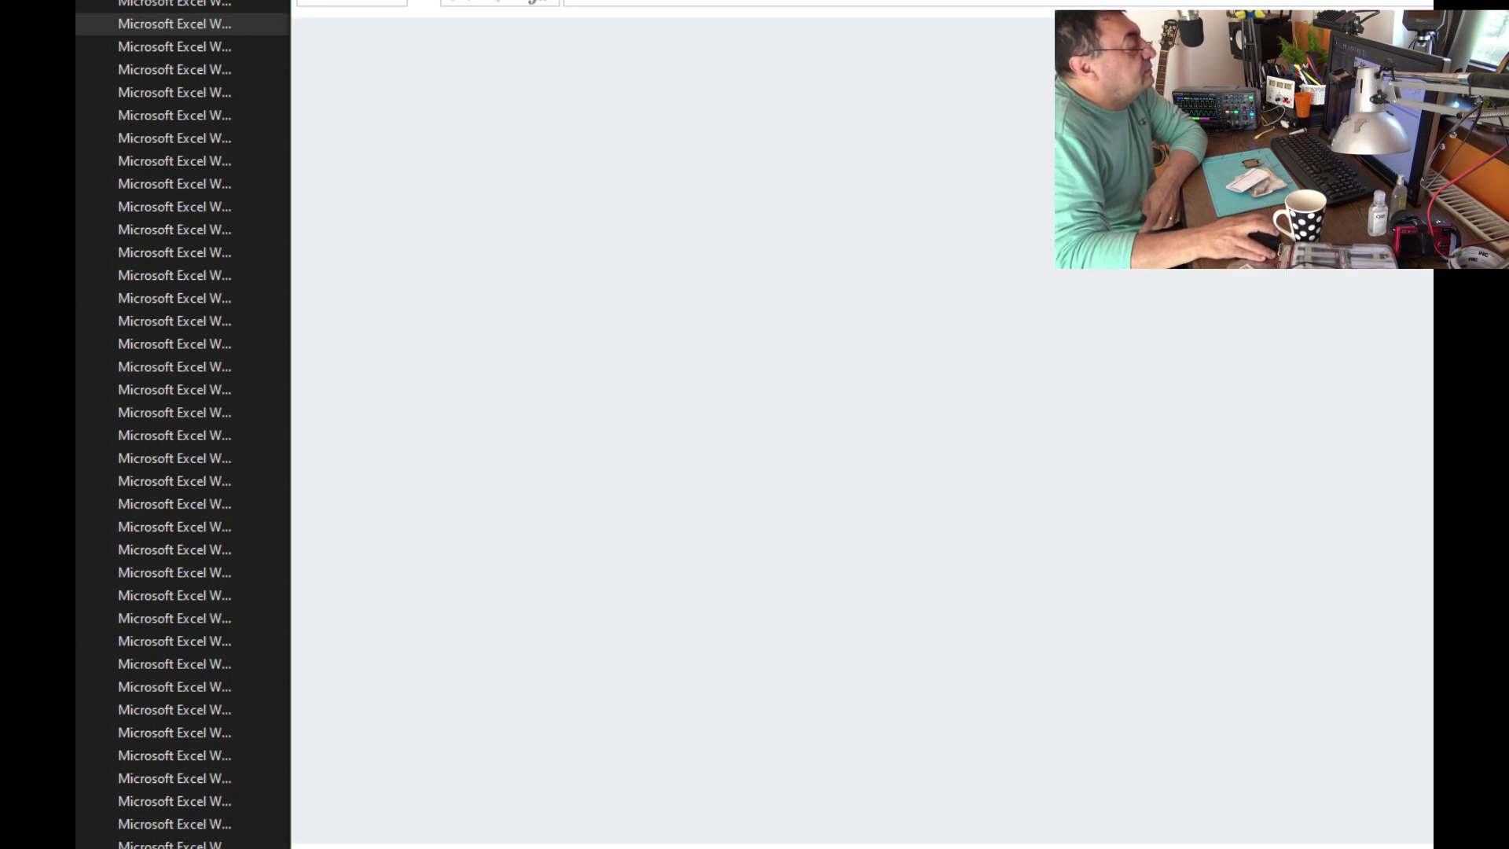
{"action": "key", "text": "Return"}
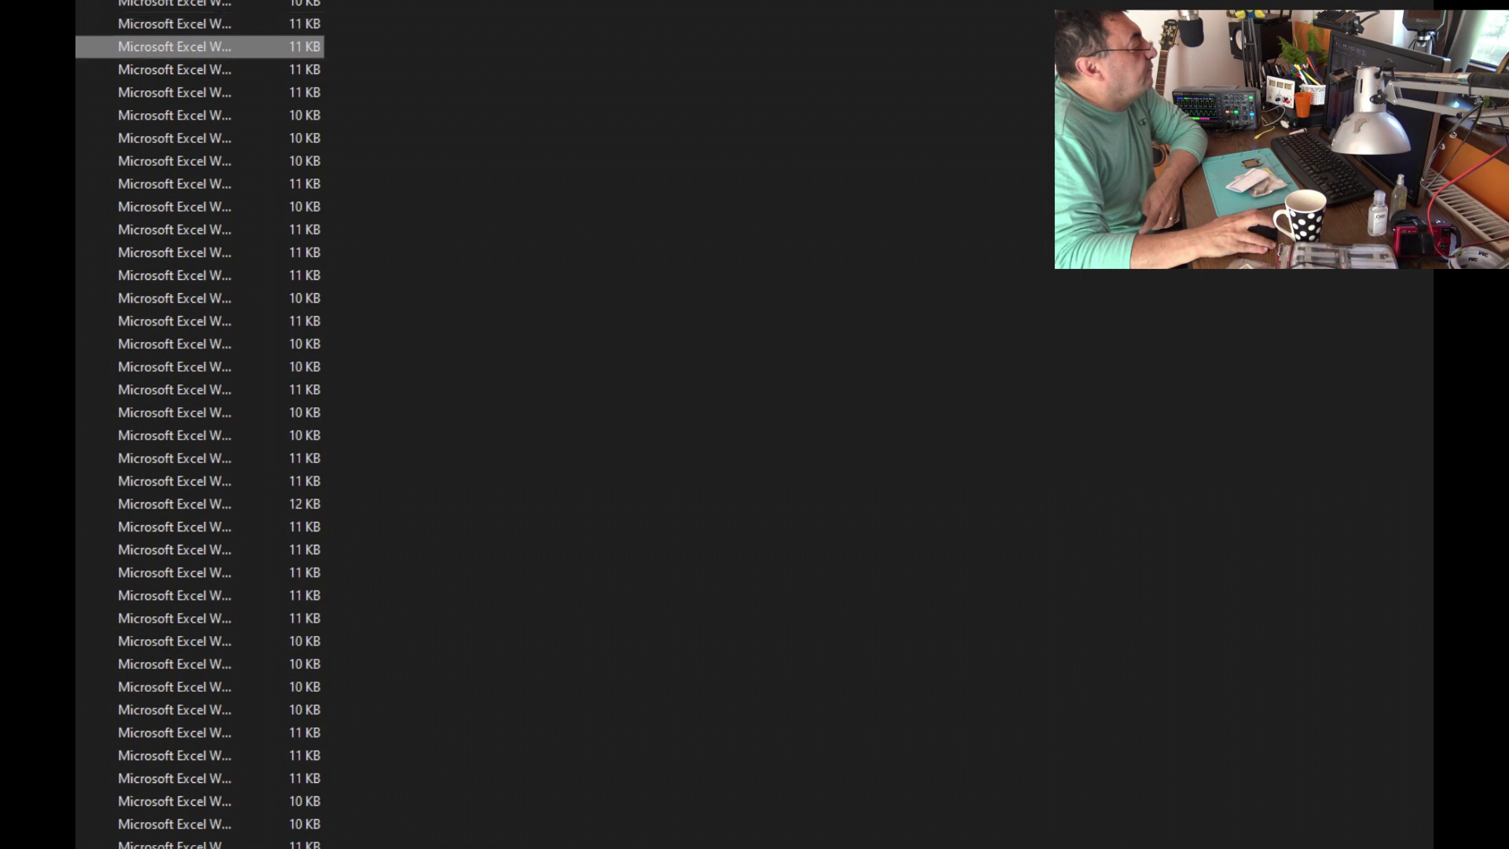